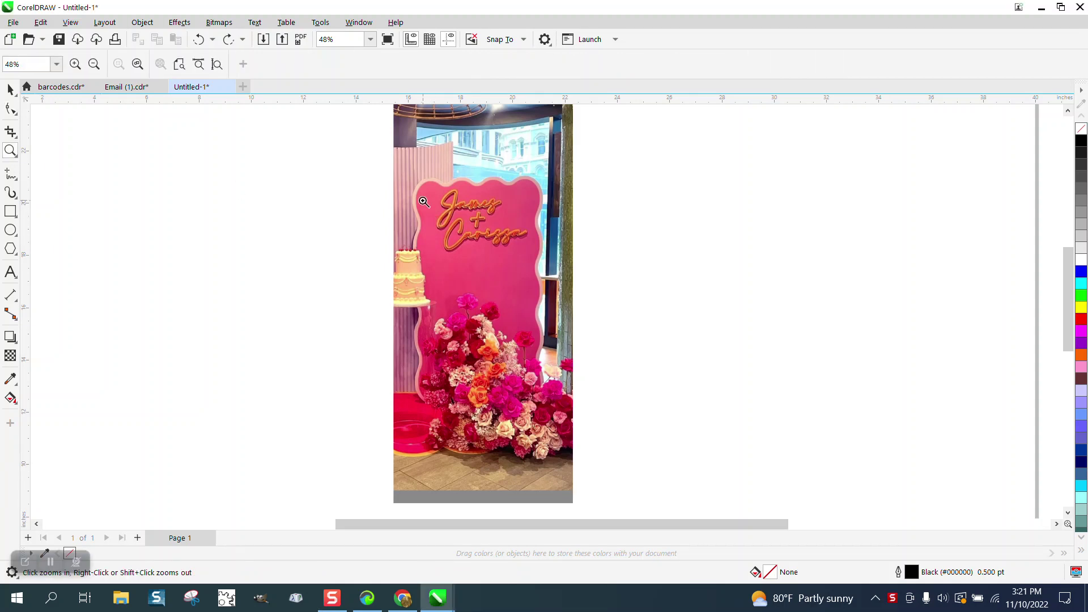
Step: Zoom into the reference photo's script lettering and wavy edge, then zoom back out
{"action": "left_click", "coordinate": [509, 365]}
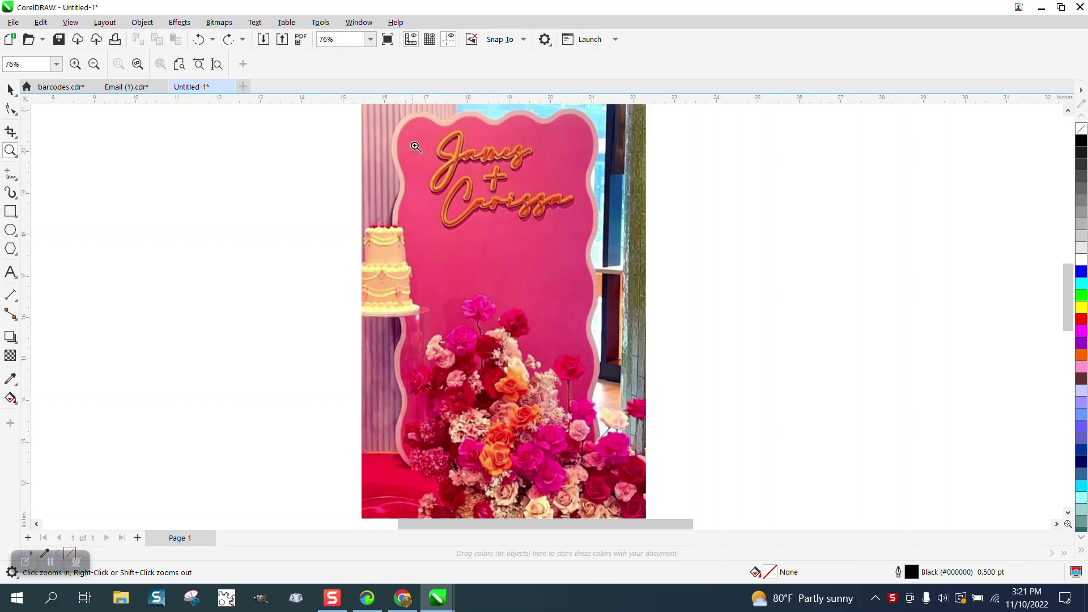
{"action": "left_click_drag", "start_coordinate": [461, 139], "coordinate": [538, 179]}
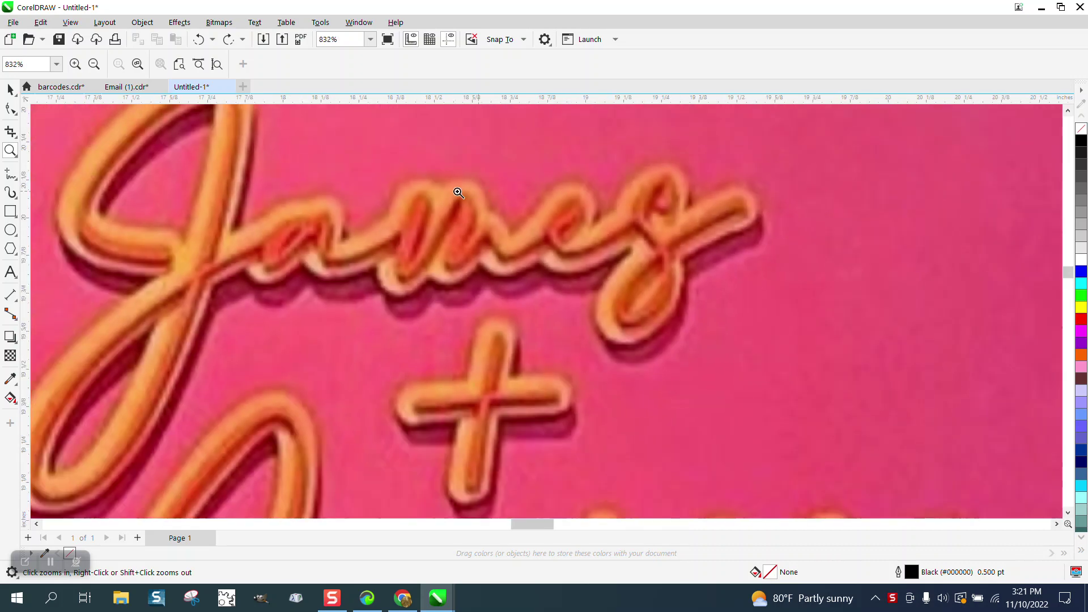
{"action": "scroll", "coordinate": [459, 194], "scroll_direction": "down", "scroll_amount": 5}
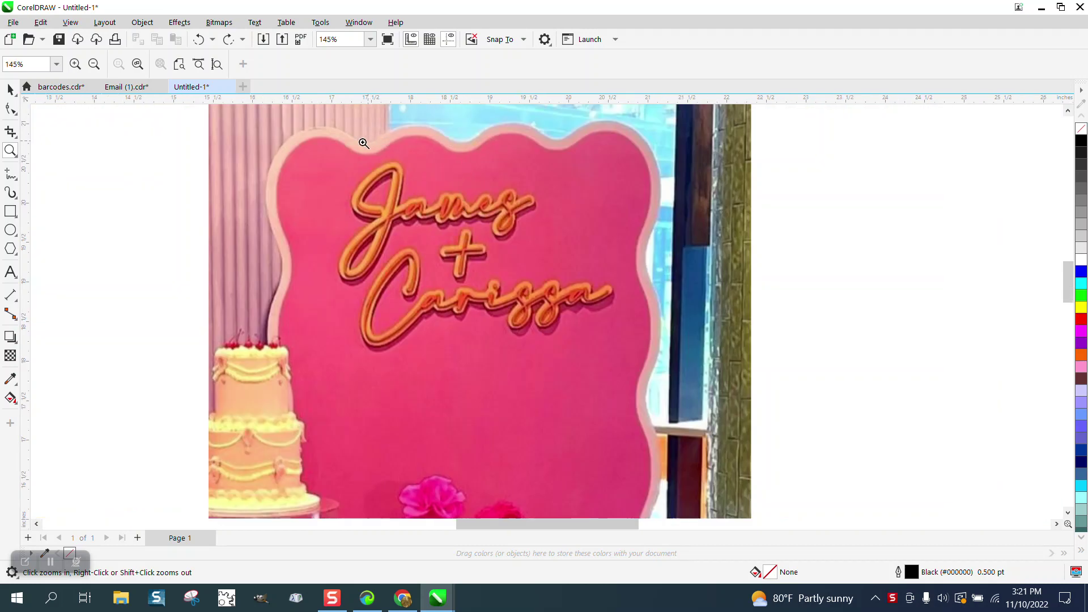
{"action": "scroll", "coordinate": [453, 153], "scroll_direction": "down", "scroll_amount": 3}
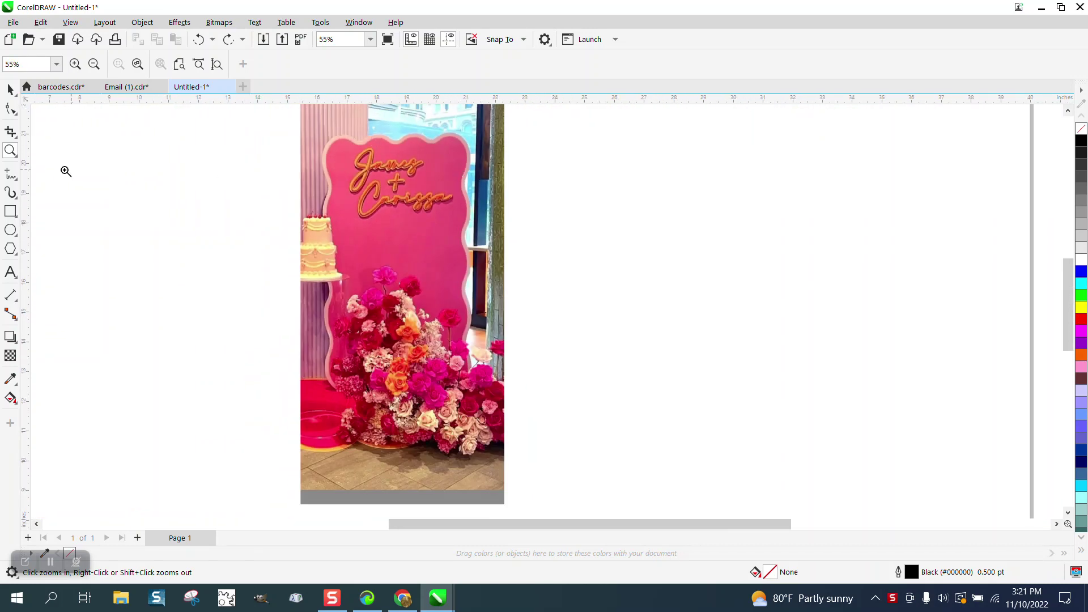
{"action": "left_click", "coordinate": [10, 211]}
Step: Draw a tall rectangle right of the photo and convert it to curves
{"action": "left_click_drag", "start_coordinate": [568, 145], "coordinate": [730, 452]}
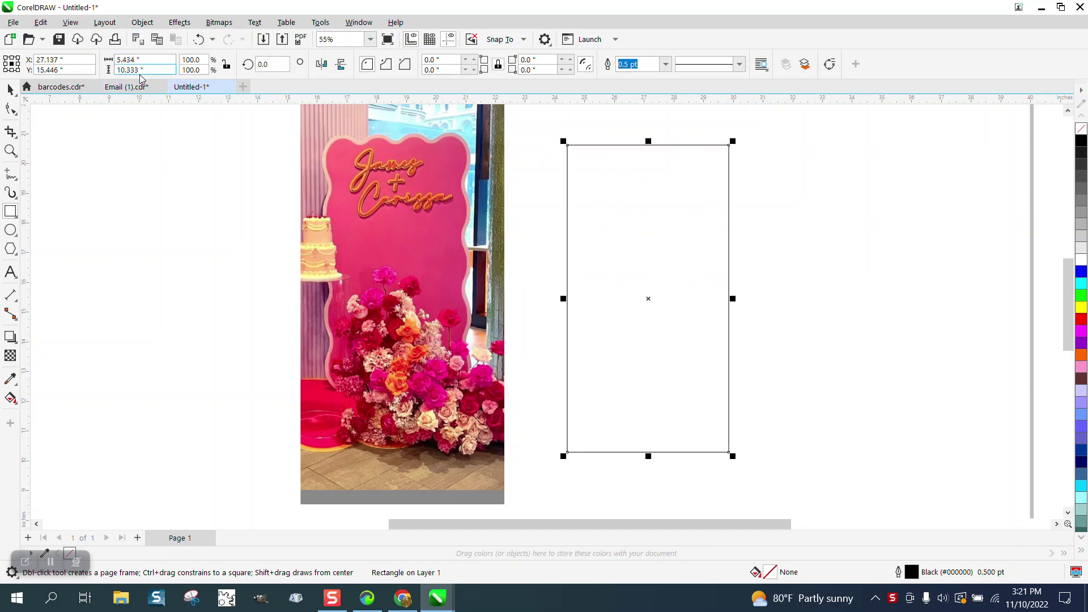
{"action": "left_click", "coordinate": [142, 23]}
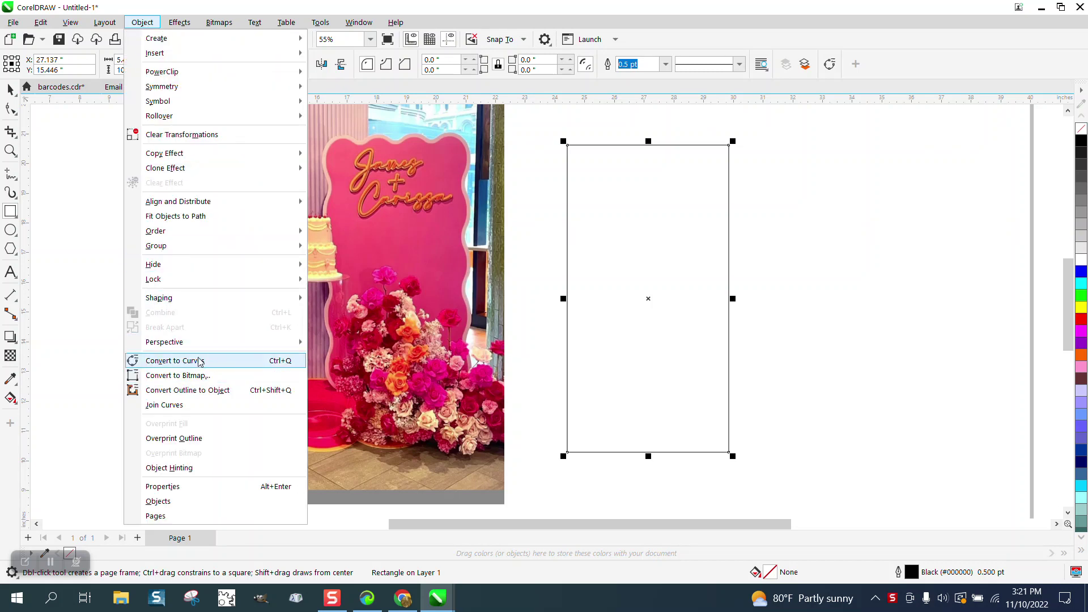
{"action": "left_click", "coordinate": [199, 361]}
{"action": "left_click", "coordinate": [11, 108]}
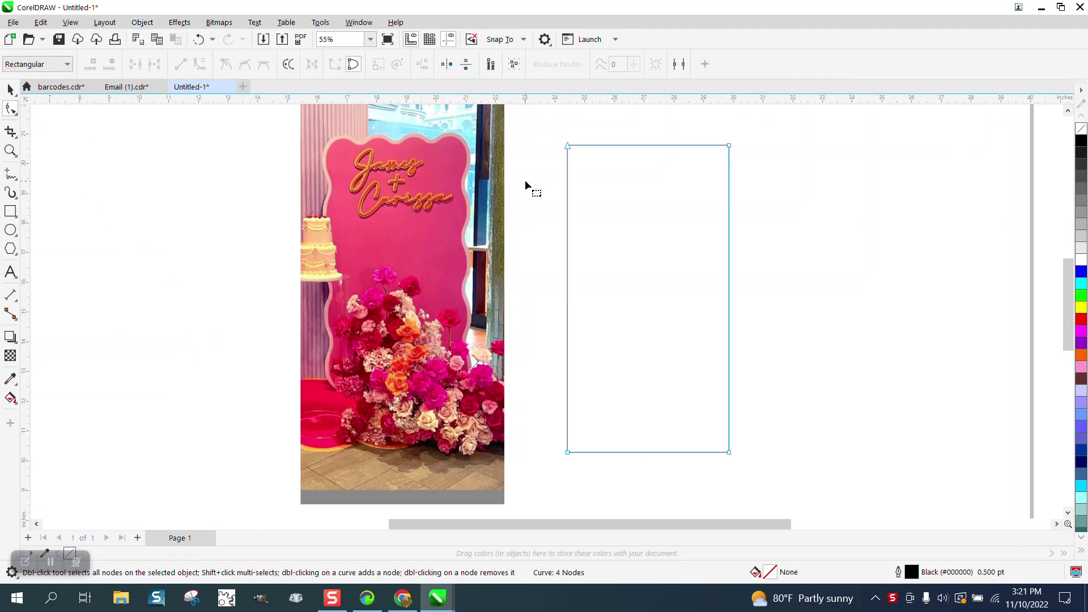
Step: Add extra nodes along the rectangle's edges, bringing the count to 18
{"action": "left_click_drag", "start_coordinate": [754, 139], "coordinate": [524, 162]}
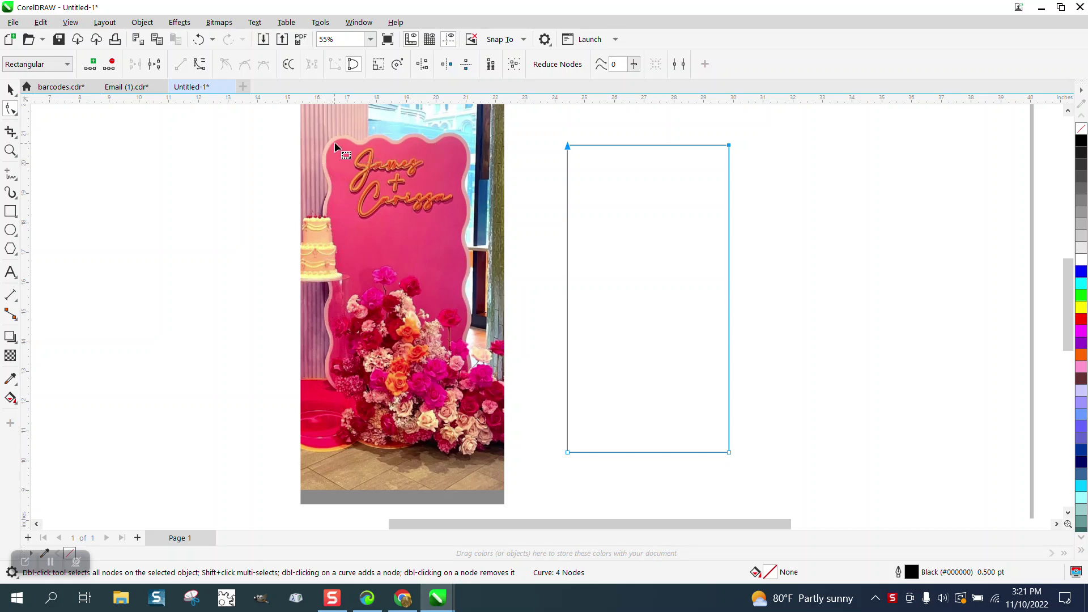
{"action": "left_click", "coordinate": [92, 67]}
{"action": "left_click", "coordinate": [92, 67]}
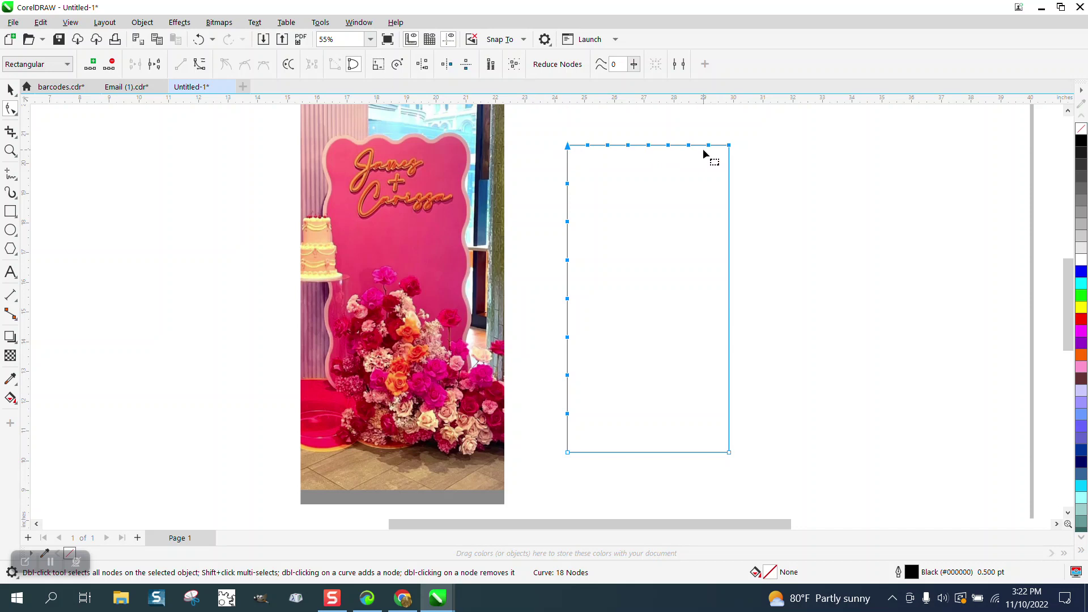
{"action": "left_click", "coordinate": [641, 149]}
Step: Select all of the rectangle's nodes and convert their segments To Curve
{"action": "left_click", "coordinate": [10, 90]}
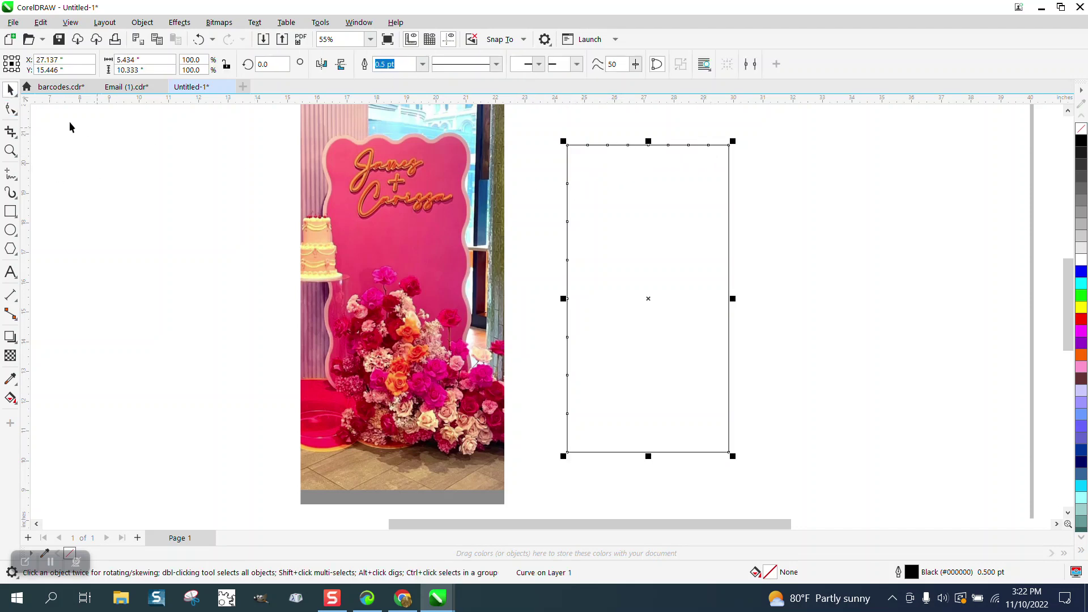
{"action": "left_click", "coordinate": [10, 109]}
{"action": "left_click_drag", "start_coordinate": [556, 178], "coordinate": [774, 468]}
{"action": "right_click", "coordinate": [707, 149]}
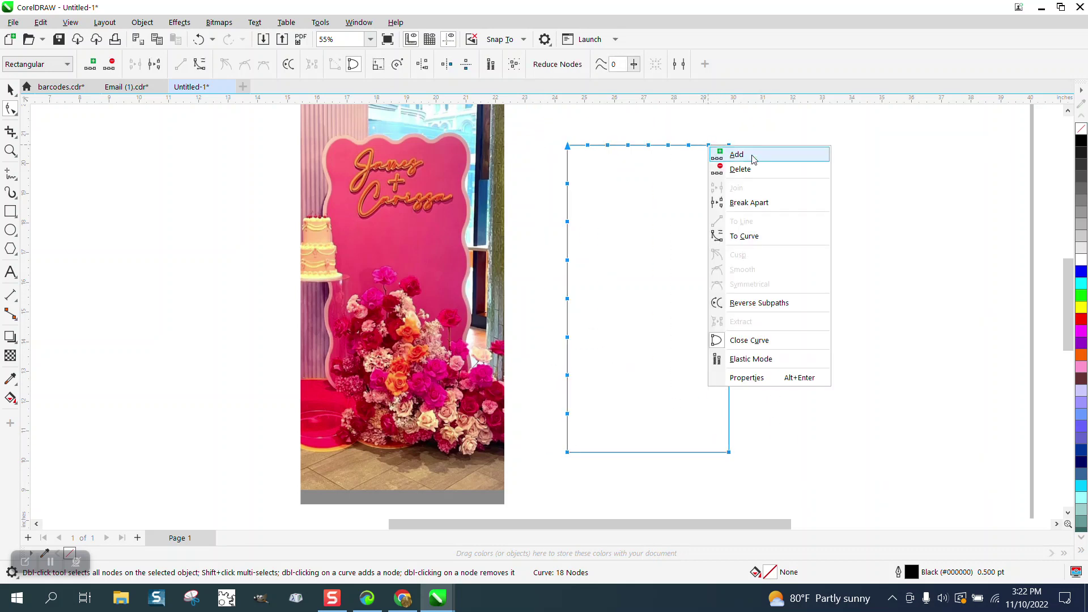
{"action": "left_click", "coordinate": [757, 239]}
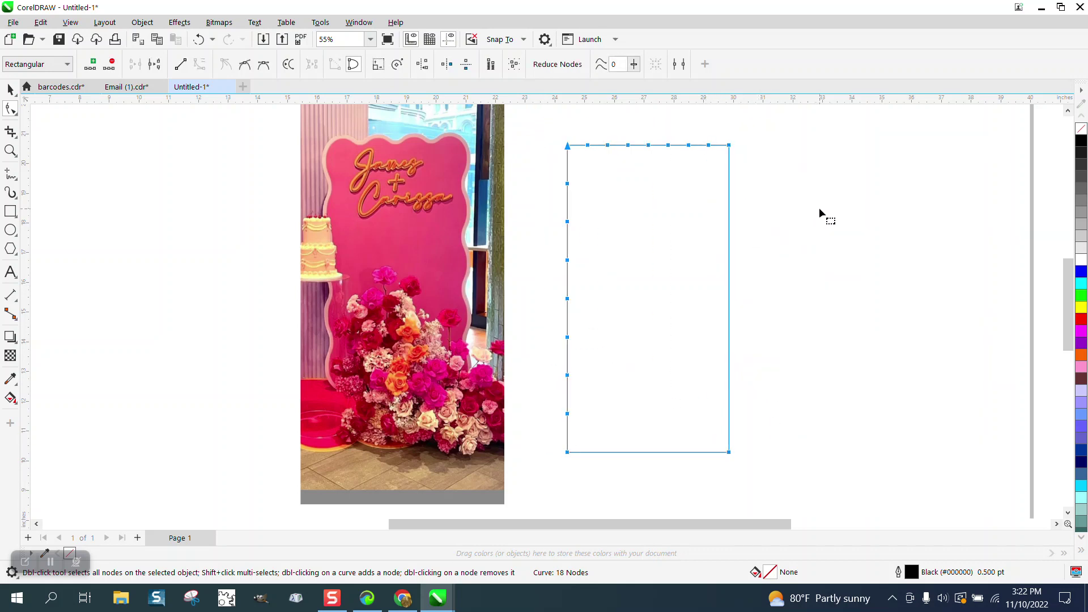
Step: Zoom into the rectangle's top edge and deselect the curve
{"action": "left_click", "coordinate": [11, 150]}
{"action": "left_click_drag", "start_coordinate": [548, 127], "coordinate": [788, 207]}
{"action": "left_click", "coordinate": [10, 109]}
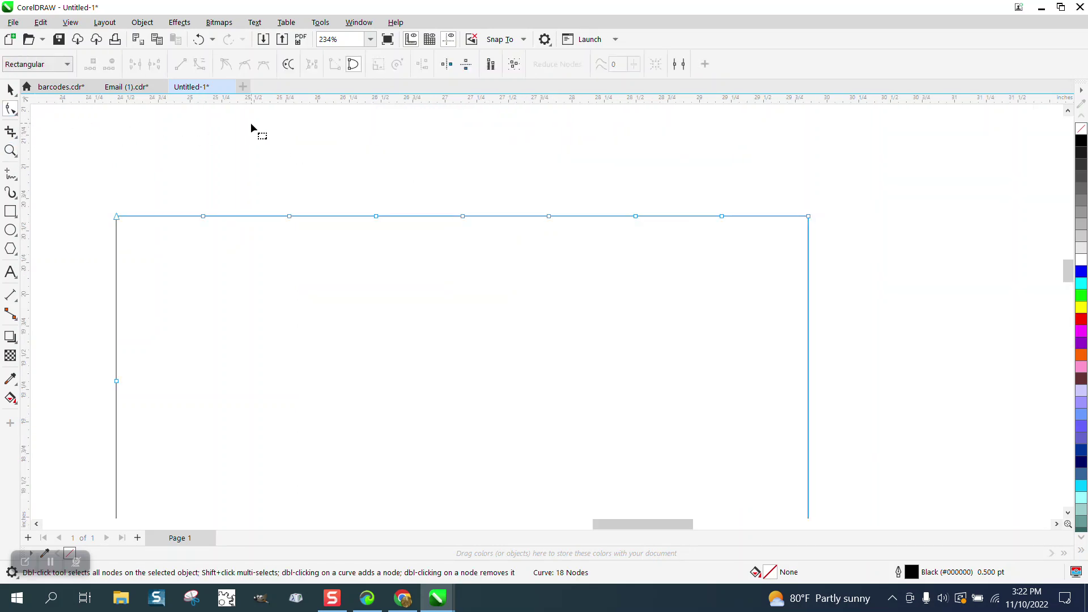
{"action": "left_click", "coordinate": [11, 90]}
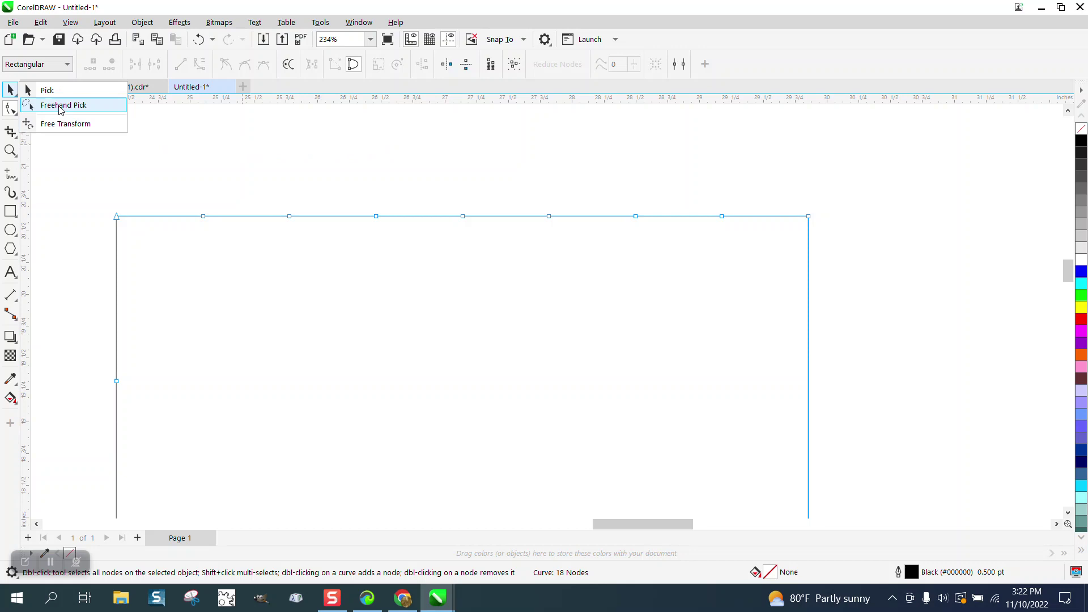
{"action": "left_click", "coordinate": [486, 188]}
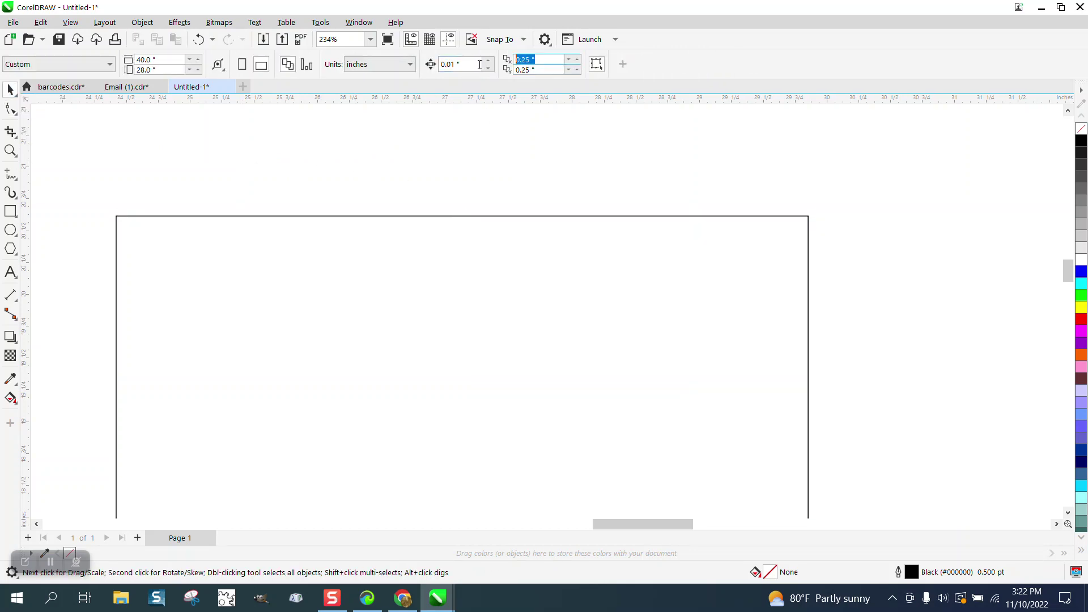
Step: Set the duplicate offset to 0 and 0 and the nudge distance to 0.25 inch
{"action": "type", "text": "0"}
{"action": "key", "text": "Tab"}
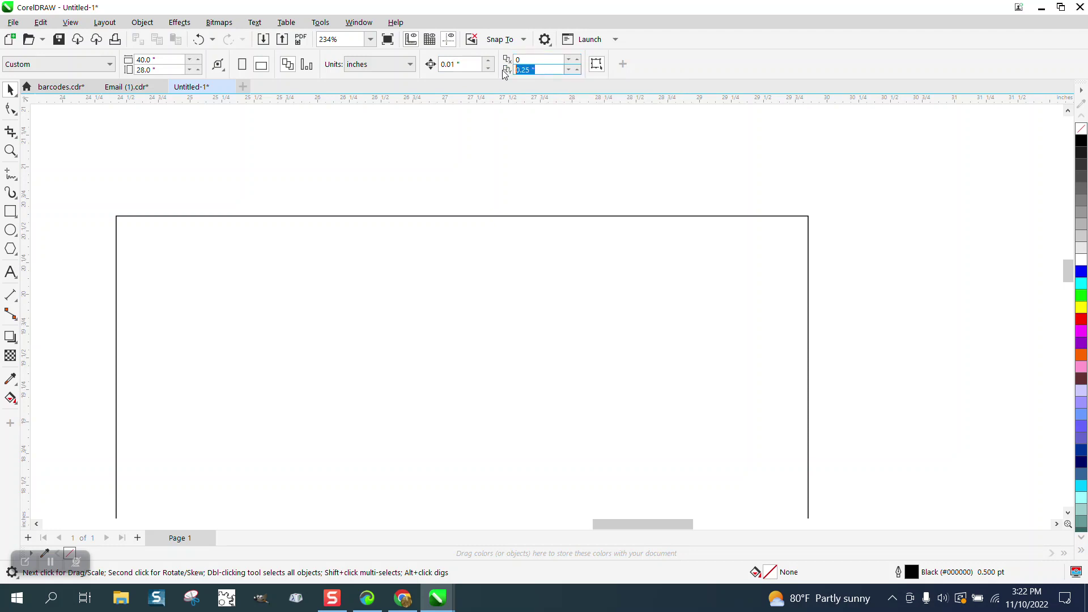
{"action": "type", "text": "0"}
{"action": "key", "text": "Return"}
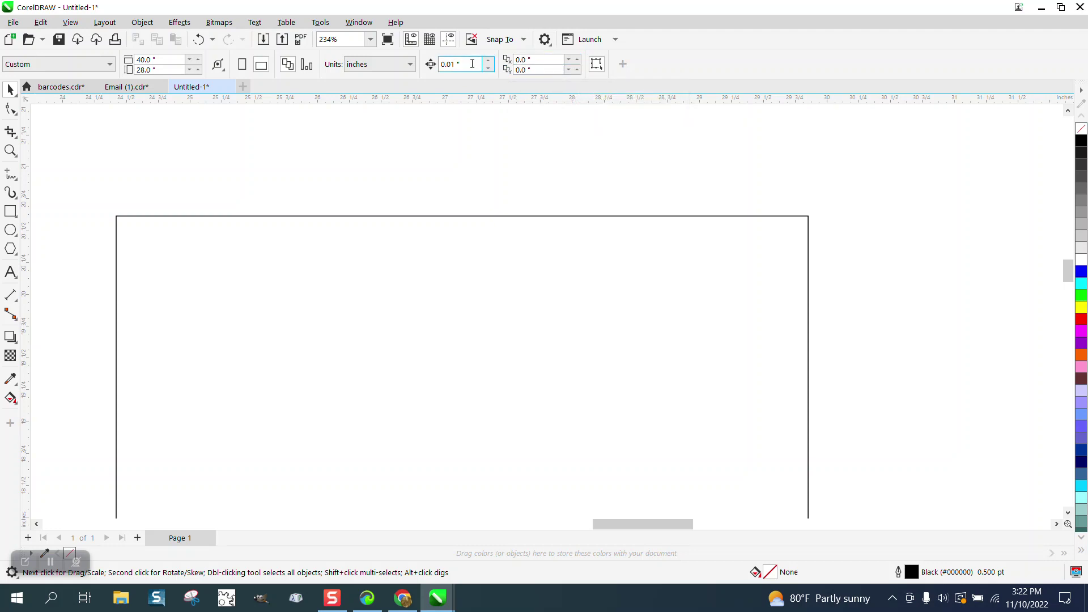
{"action": "left_click_drag", "start_coordinate": [473, 64], "coordinate": [418, 64]}
{"action": "type", "text": ".25"}
Step: Nudge the first top-edge nodes up and down into two bumps and dips
{"action": "left_click", "coordinate": [10, 108]}
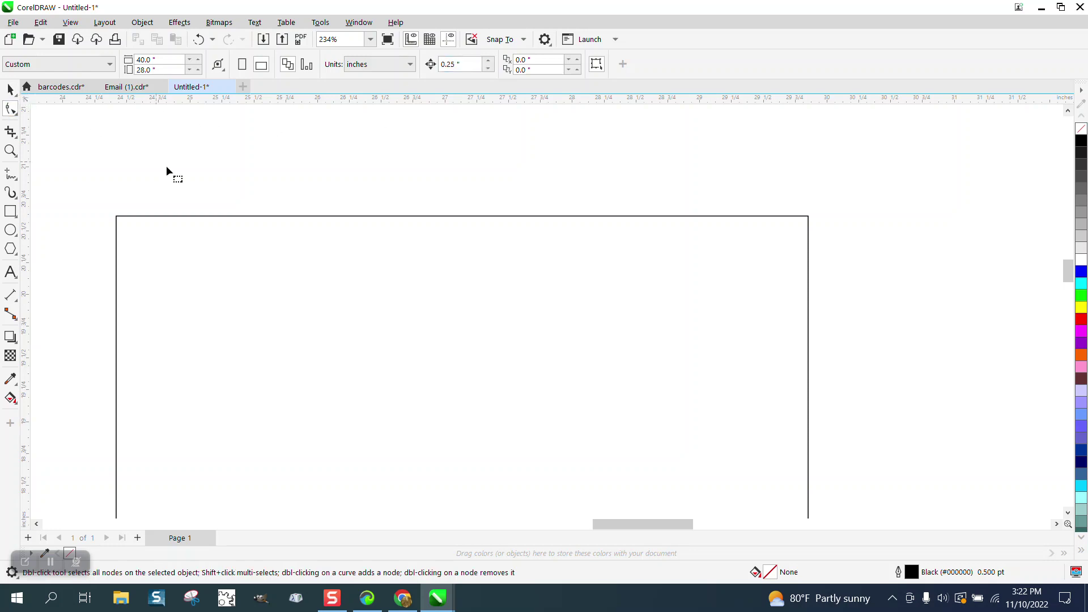
{"action": "left_click", "coordinate": [204, 217]}
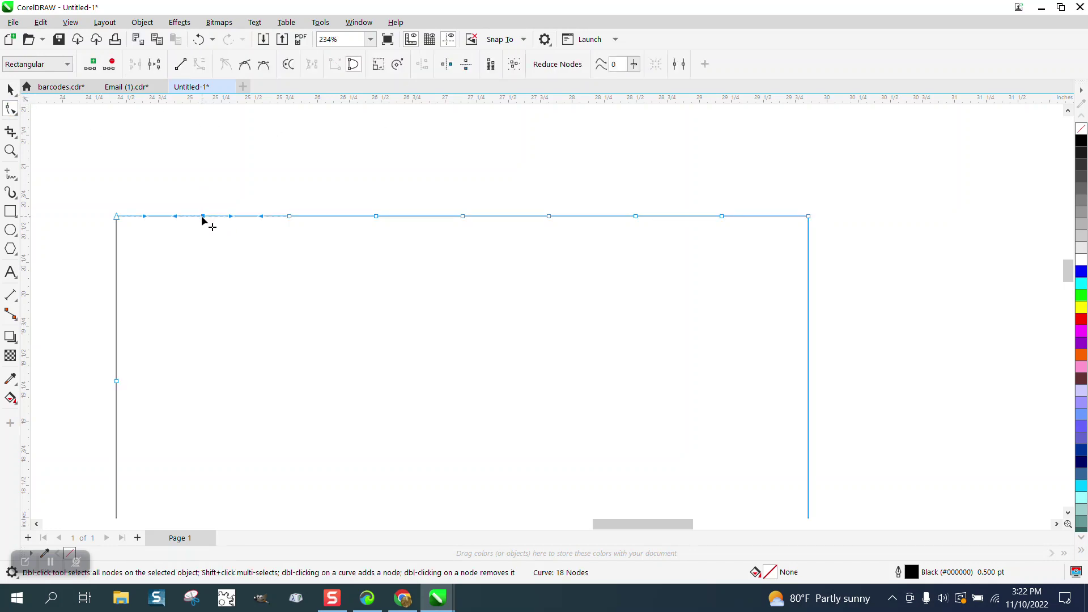
{"action": "key", "text": "Up"}
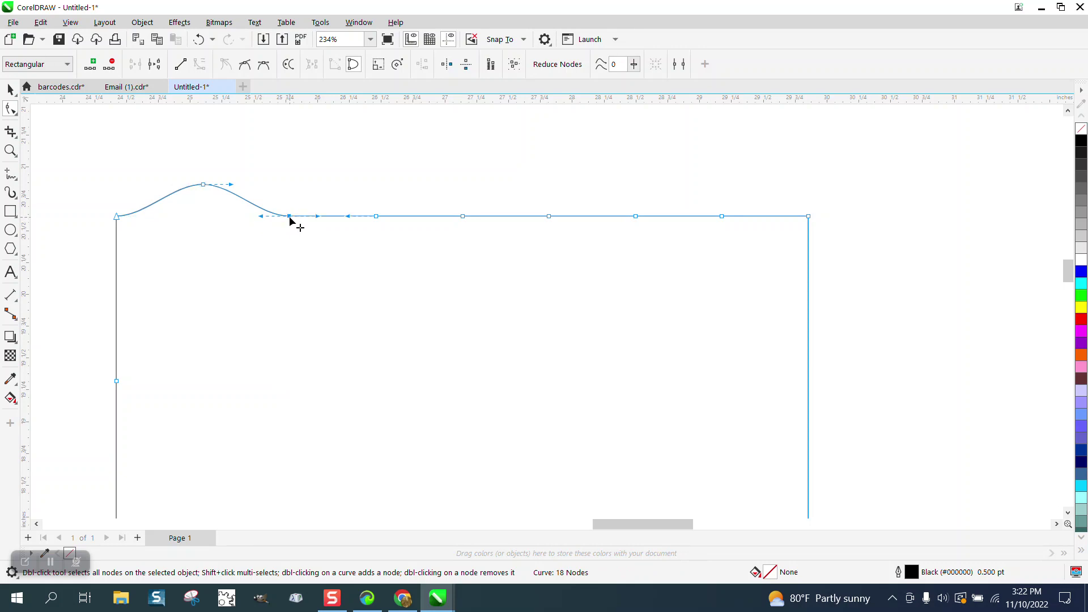
{"action": "key", "text": "Down"}
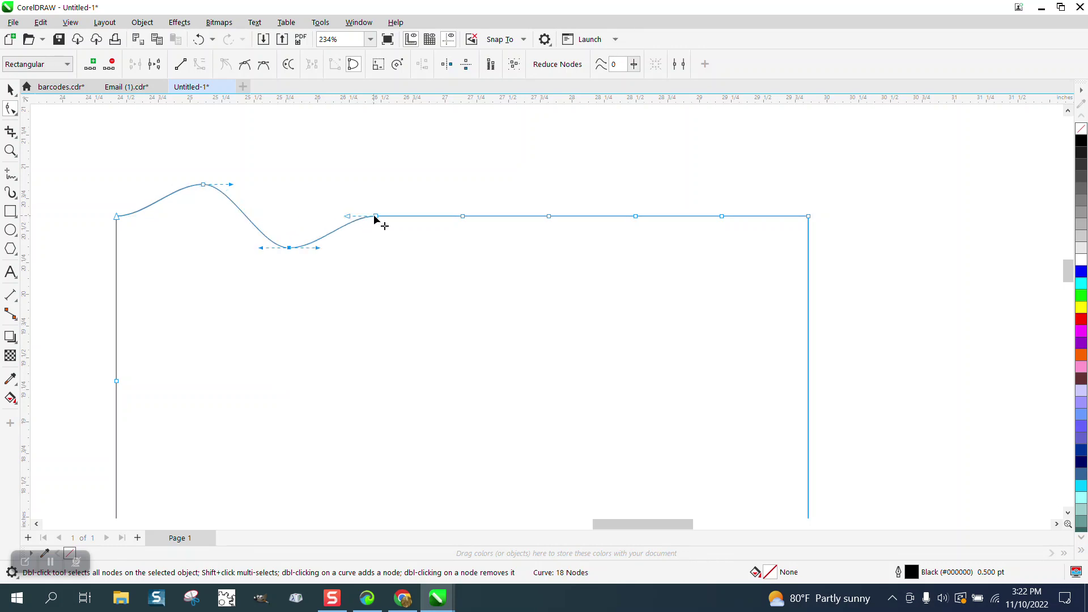
{"action": "left_click", "coordinate": [376, 216]}
{"action": "key", "text": "Up"}
{"action": "key", "text": "Down"}
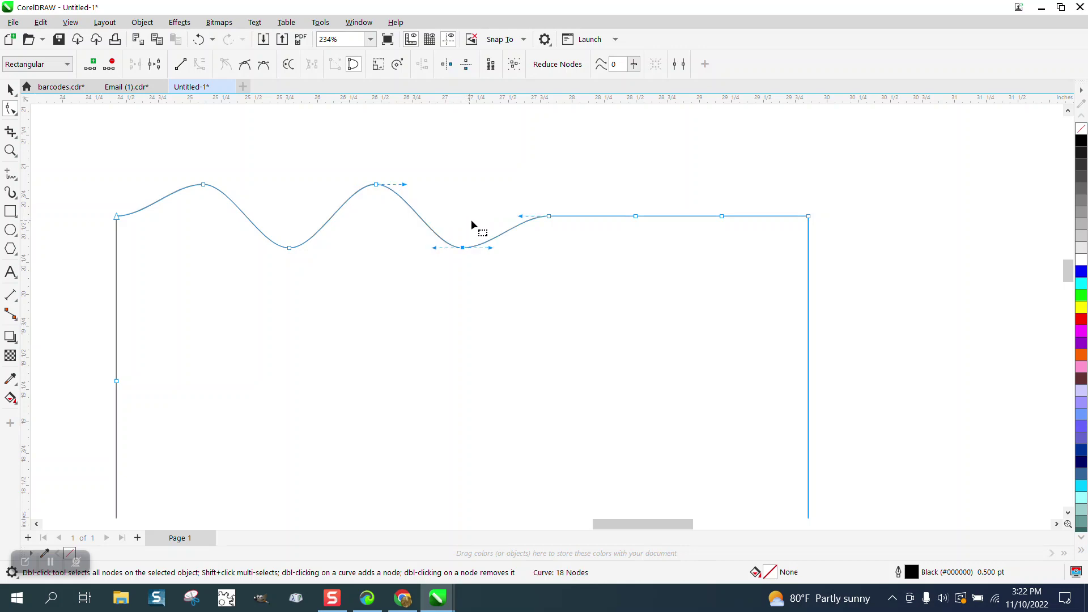
Step: Nudge the remaining top-edge nodes into third and fourth bumps with a dip between
{"action": "left_click", "coordinate": [548, 216]}
{"action": "key", "text": "Up"}
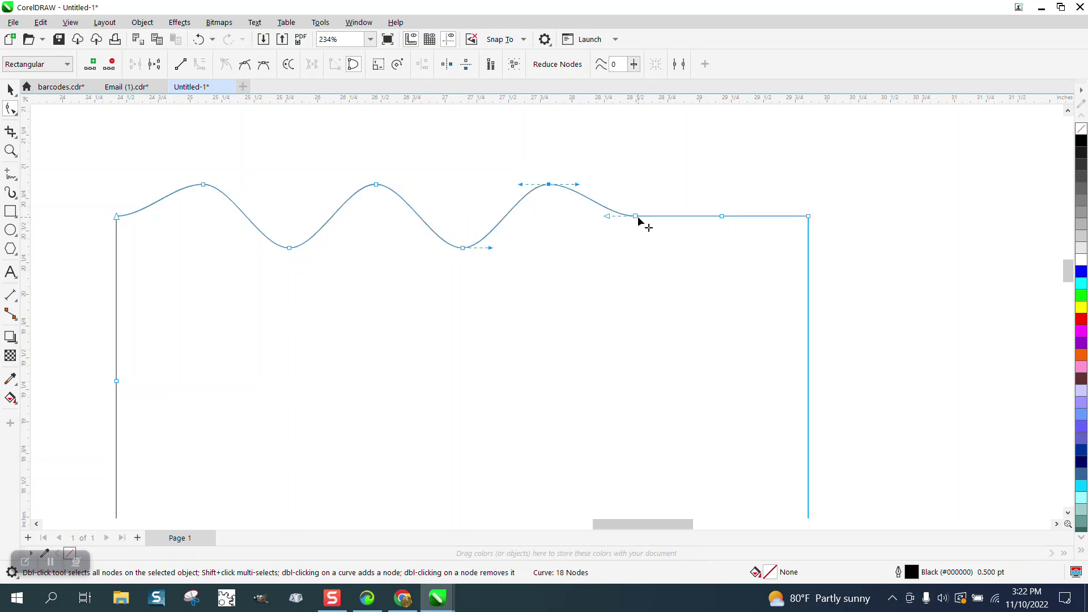
{"action": "left_click", "coordinate": [635, 216]}
{"action": "key", "text": "Down"}
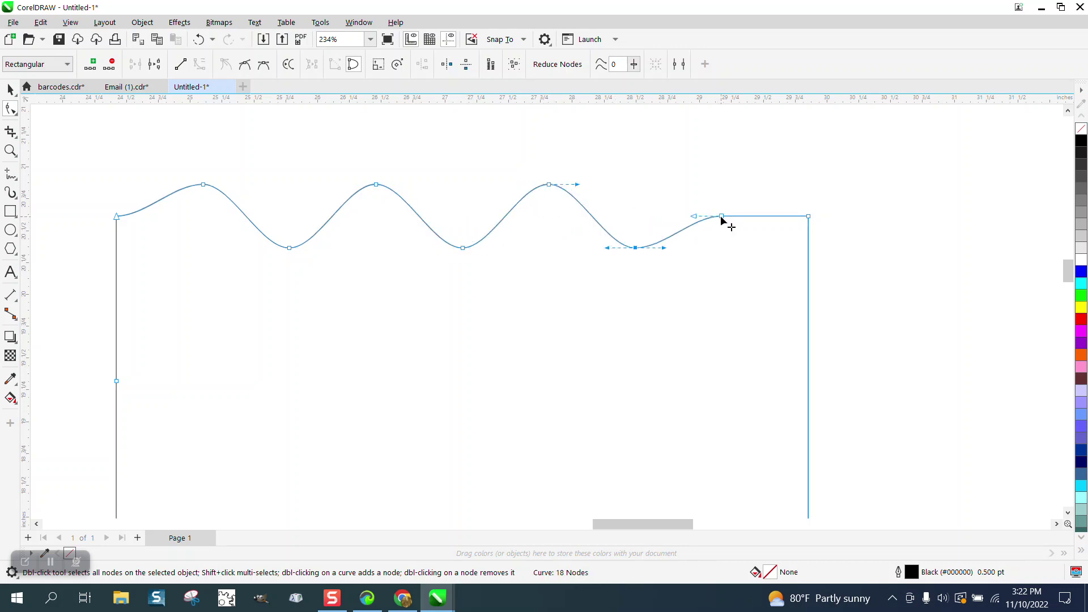
{"action": "key", "text": "Up"}
{"action": "scroll", "coordinate": [287, 179], "scroll_direction": "down", "scroll_amount": 1}
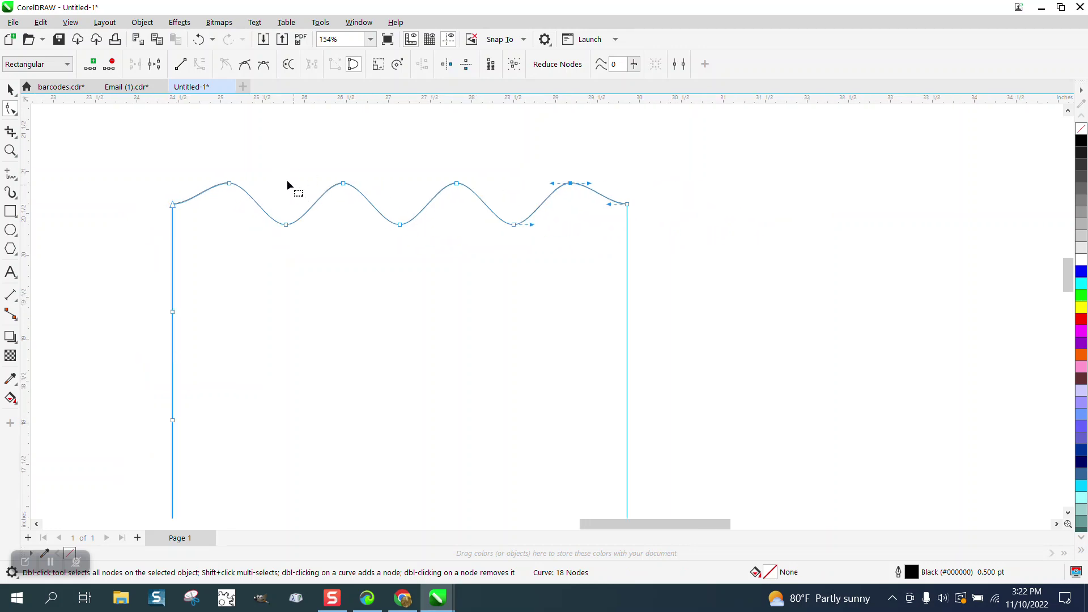
{"action": "scroll", "coordinate": [287, 179], "scroll_direction": "down", "scroll_amount": 1}
{"action": "scroll", "coordinate": [488, 229], "scroll_direction": "down", "scroll_amount": 1}
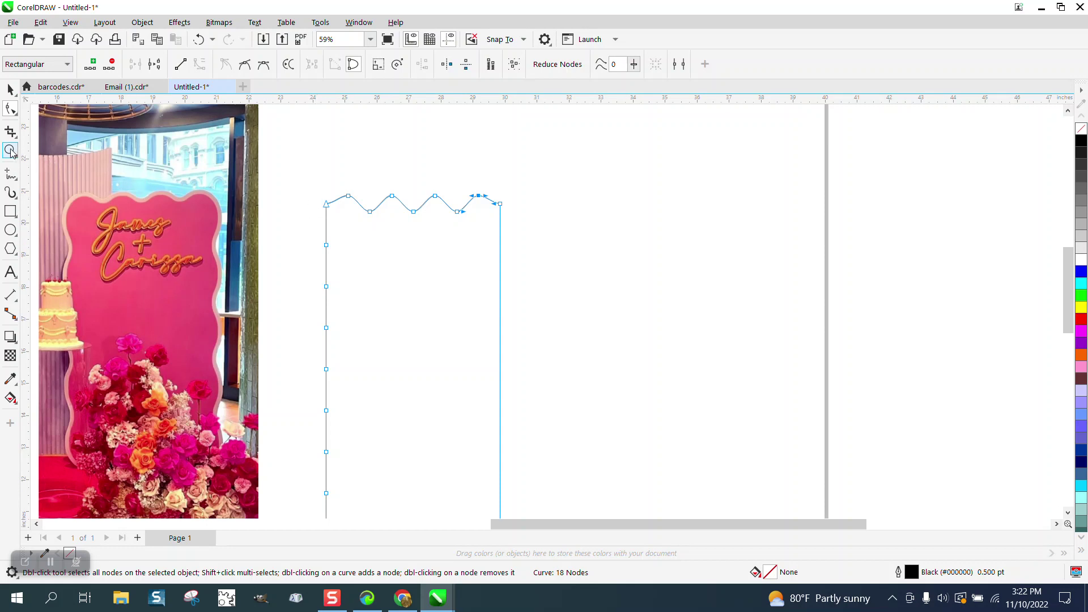
Step: Undo six node moves to flatten the top edge back to straight
{"action": "left_click", "coordinate": [198, 39]}
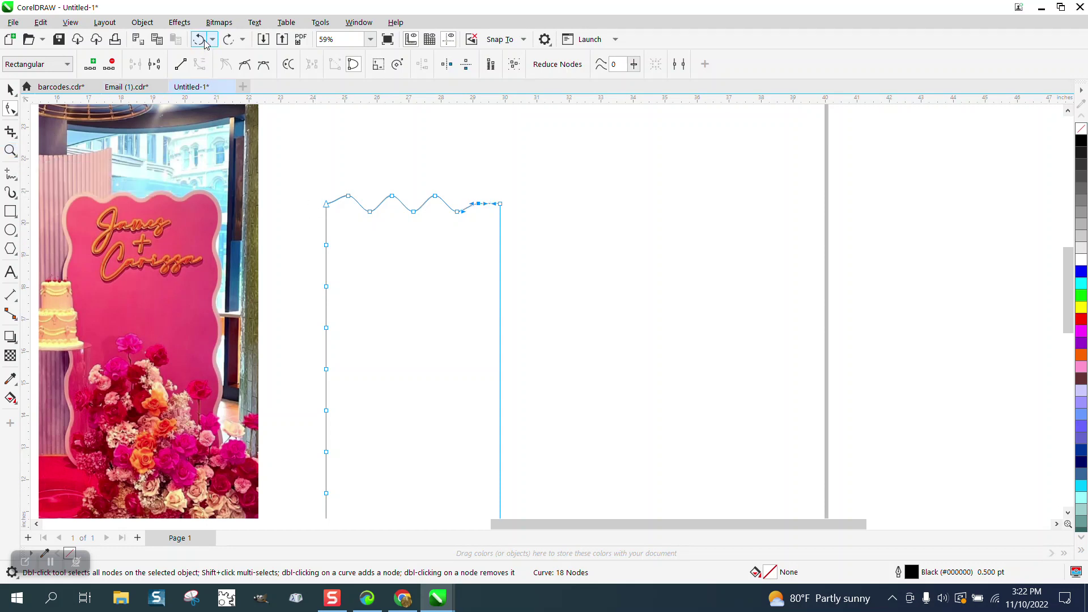
{"action": "left_click", "coordinate": [199, 39]}
{"action": "left_click", "coordinate": [199, 39]}
{"action": "left_click", "coordinate": [199, 39]}
{"action": "left_click", "coordinate": [199, 39]}
{"action": "left_click", "coordinate": [199, 39]}
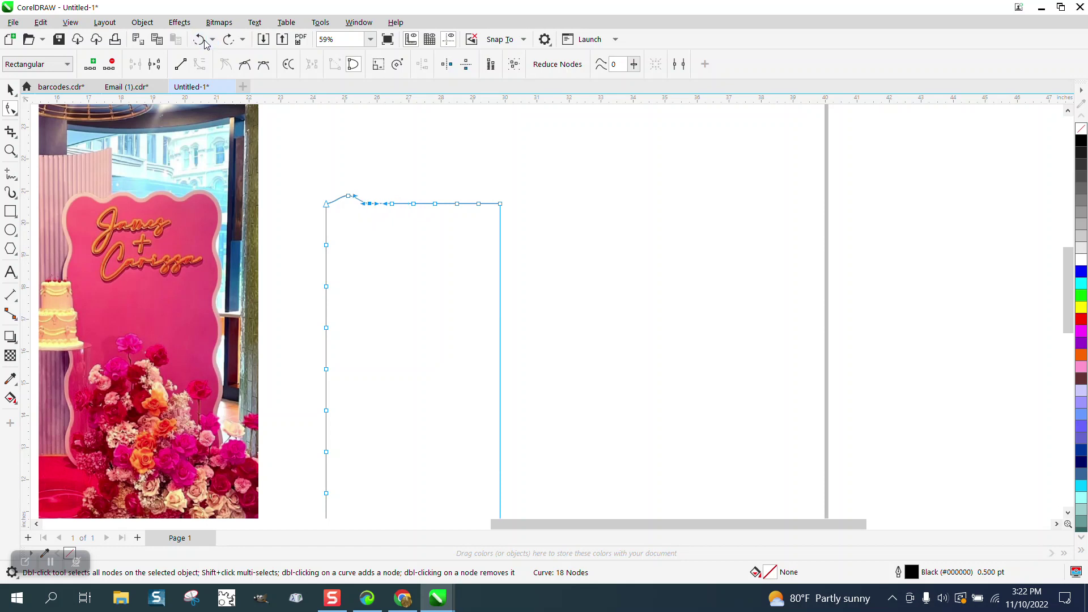
{"action": "left_click", "coordinate": [199, 39]}
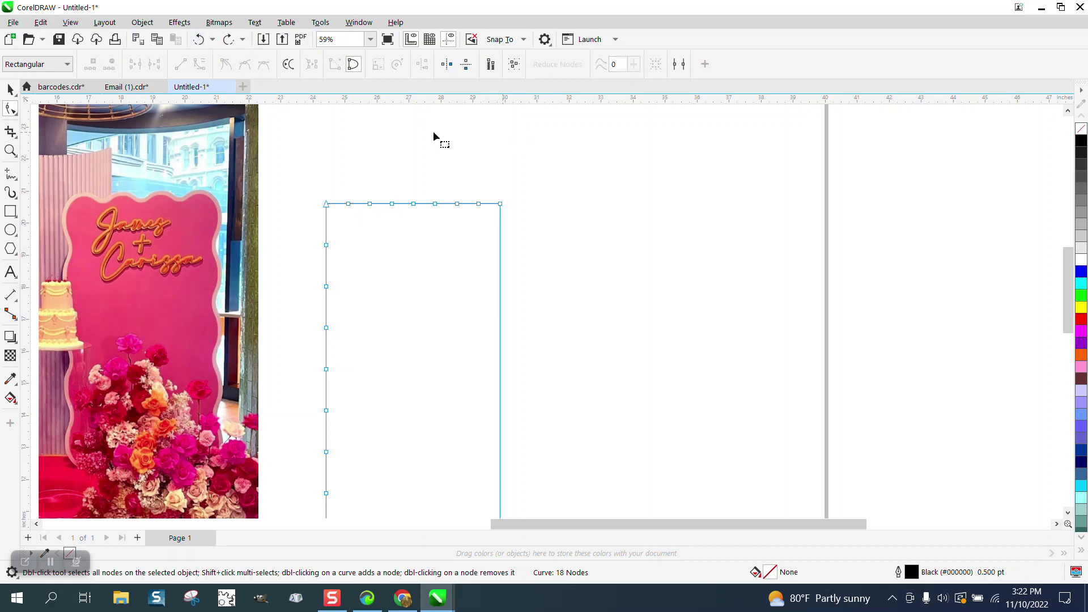
Step: Change the nudge distance to 0.15 inch
{"action": "key", "text": "space"}
{"action": "key", "text": "Escape"}
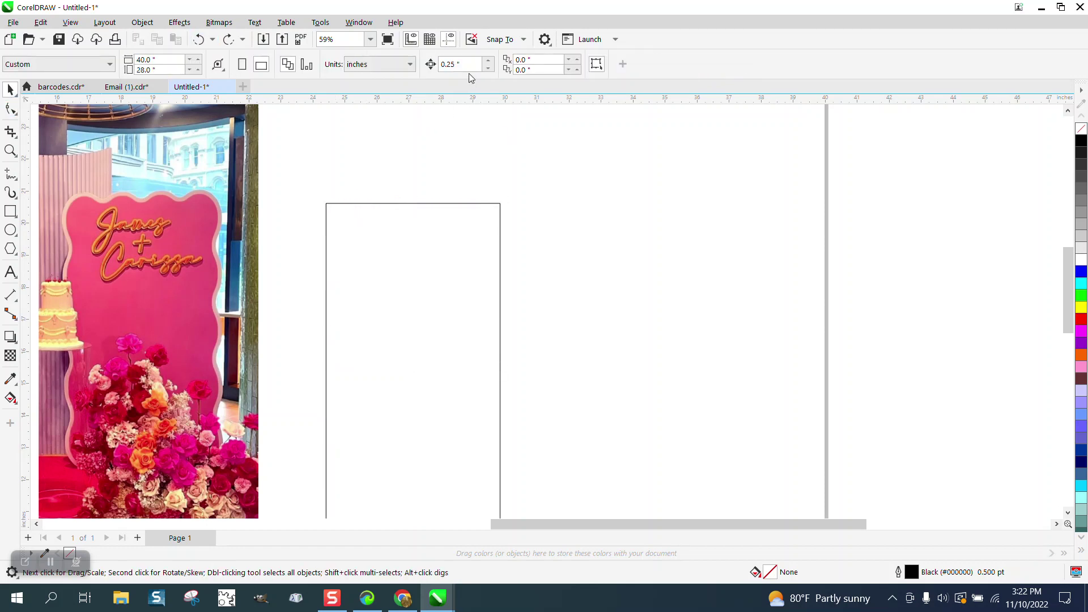
{"action": "left_click", "coordinate": [441, 65]}
{"action": "type", "text": ".15"}
Step: Zoom on the top edge and nudge its first nodes into two bumps with a dip
{"action": "left_click", "coordinate": [11, 150]}
{"action": "left_click_drag", "start_coordinate": [304, 183], "coordinate": [567, 290]}
{"action": "key", "text": "F10"}
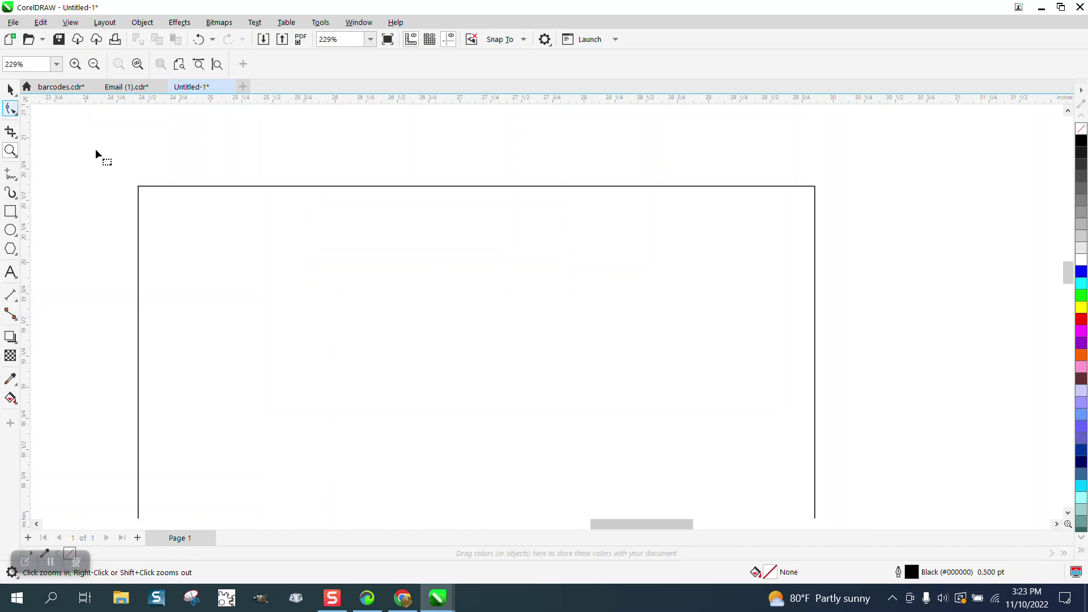
{"action": "left_click", "coordinate": [146, 185]}
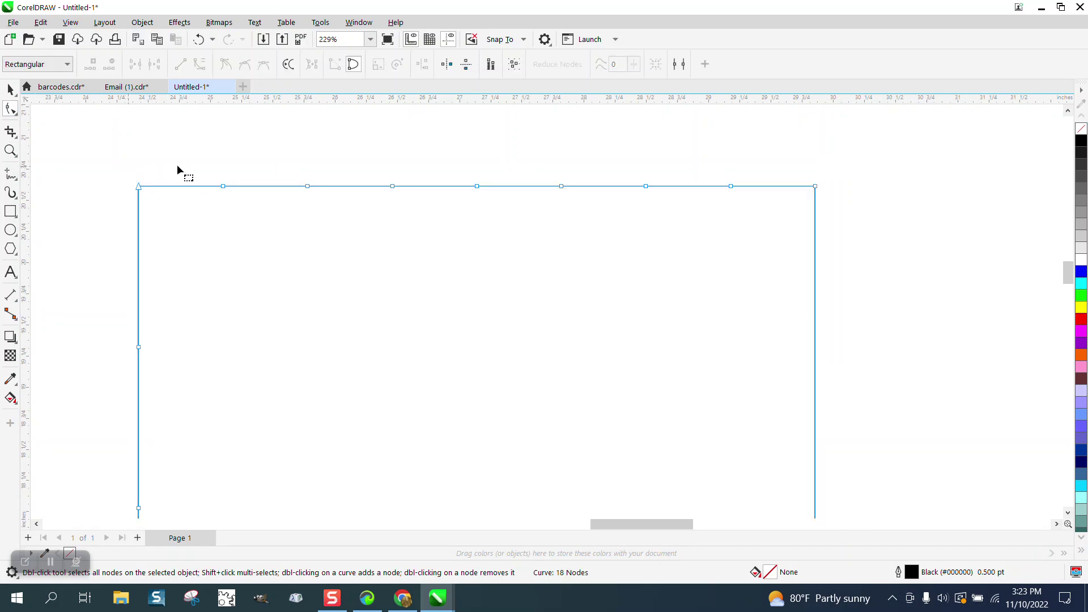
{"action": "left_click", "coordinate": [223, 186]}
{"action": "key", "text": "Up"}
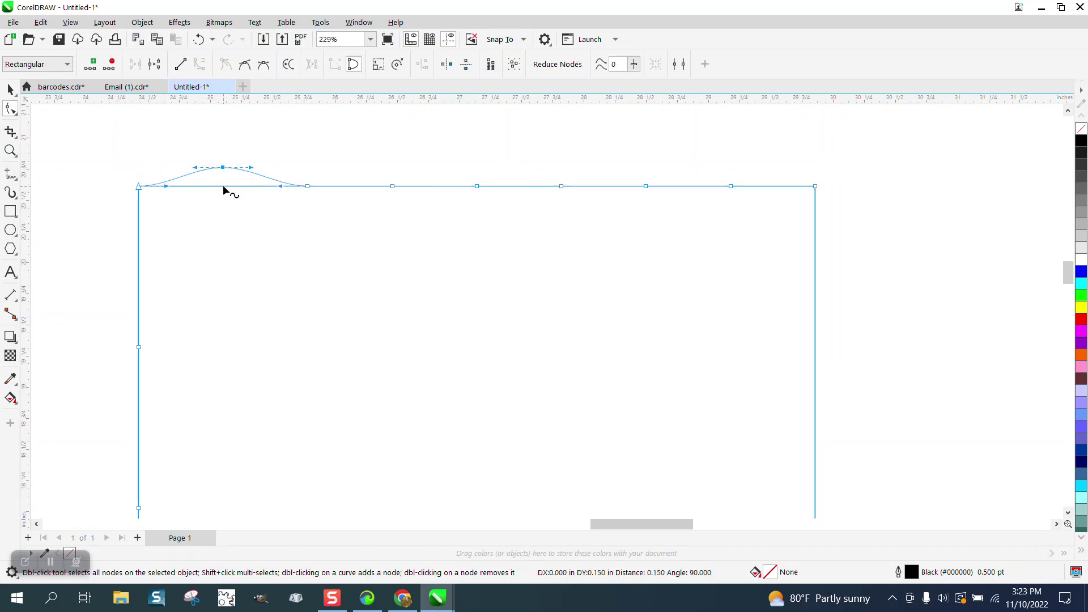
{"action": "key", "text": "Down"}
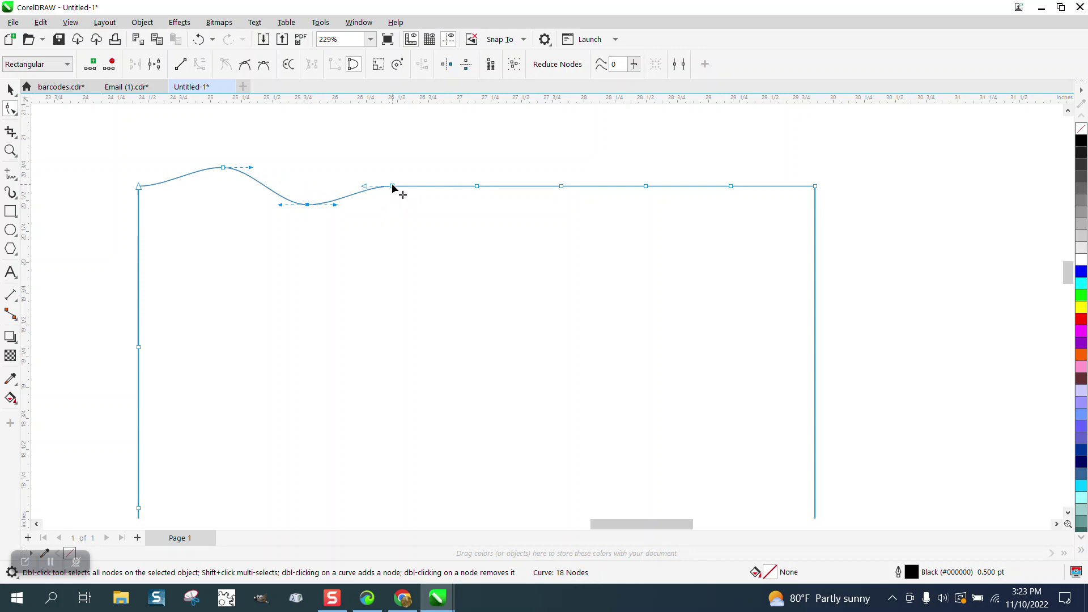
{"action": "key", "text": "Up"}
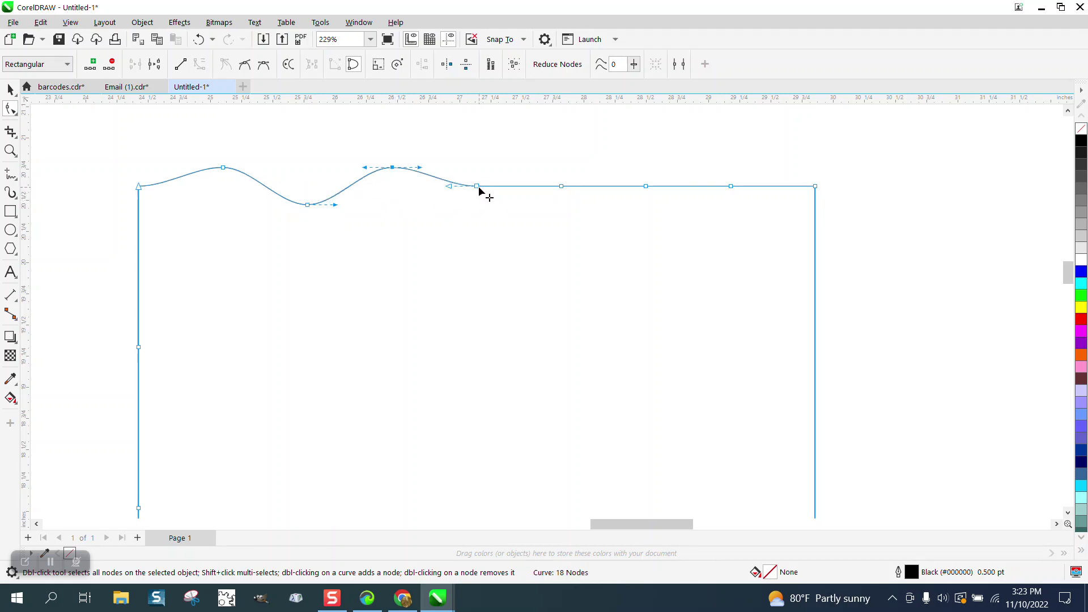
Step: Nudge the remaining top nodes into a third bump, a dip and a fourth bump
{"action": "left_click", "coordinate": [561, 186]}
{"action": "key", "text": "Up"}
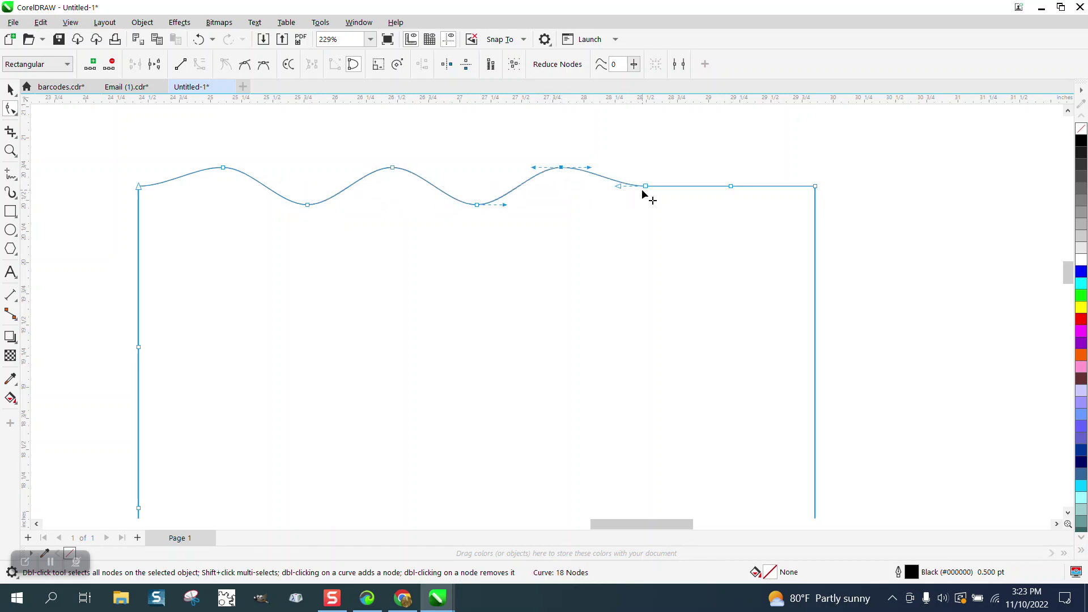
{"action": "left_click", "coordinate": [646, 186]}
{"action": "key", "text": "Down"}
{"action": "left_click", "coordinate": [731, 187]}
{"action": "key", "text": "Up"}
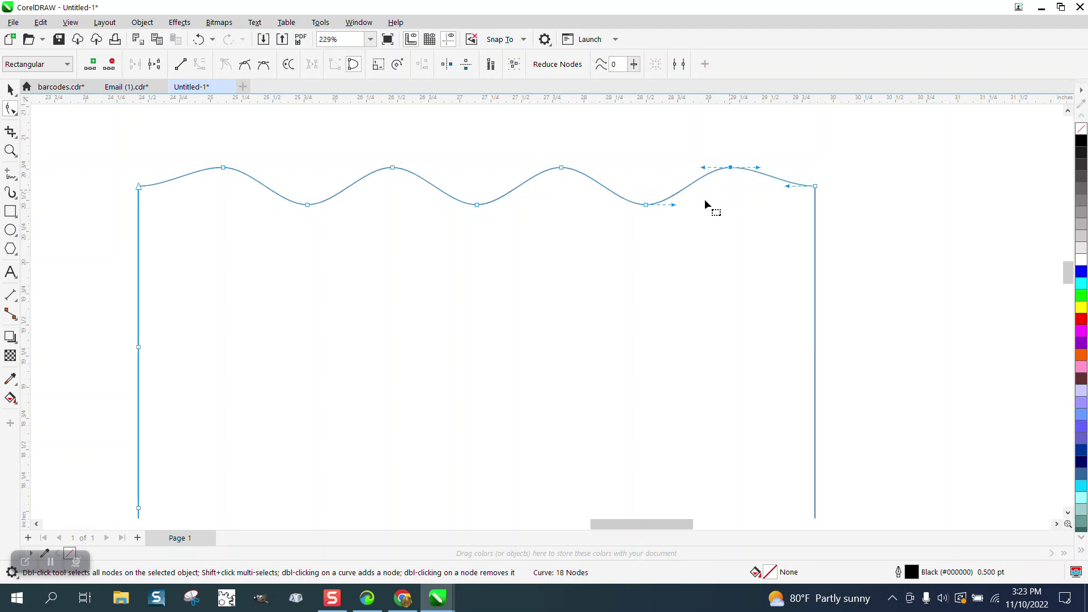
{"action": "scroll", "coordinate": [254, 190], "scroll_direction": "down", "scroll_amount": 1}
{"action": "scroll", "coordinate": [254, 190], "scroll_direction": "down", "scroll_amount": 4}
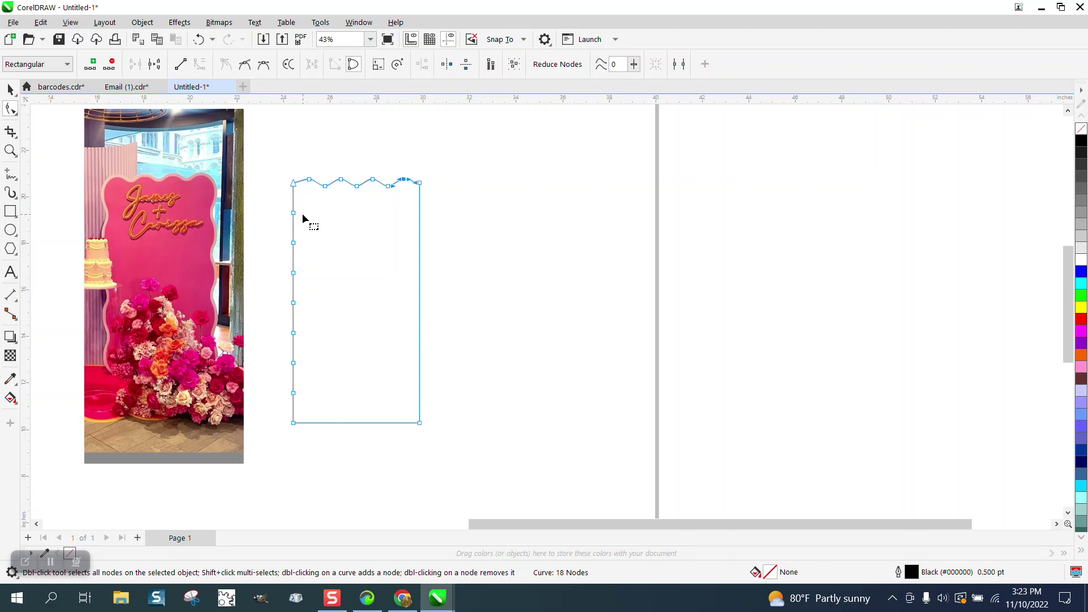
Step: Zoom on the top-left and nudge the upper left-edge nodes out and in
{"action": "left_click", "coordinate": [10, 150]}
{"action": "left_click_drag", "start_coordinate": [291, 165], "coordinate": [394, 225]}
{"action": "scroll", "coordinate": [82, 143], "scroll_direction": "down", "scroll_amount": 4}
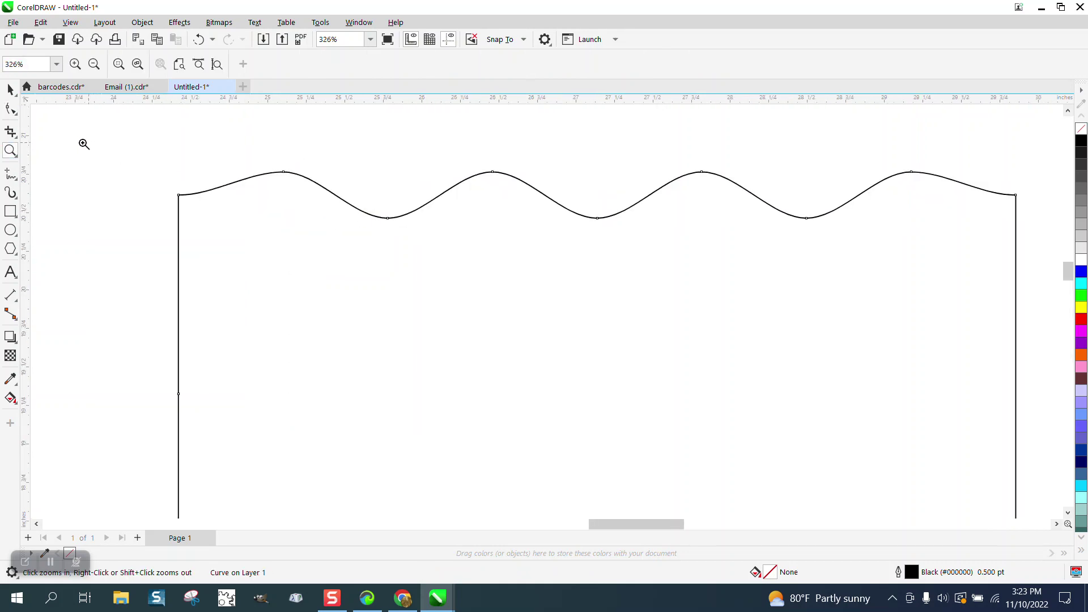
{"action": "left_click", "coordinate": [11, 109]}
{"action": "left_click", "coordinate": [135, 286]}
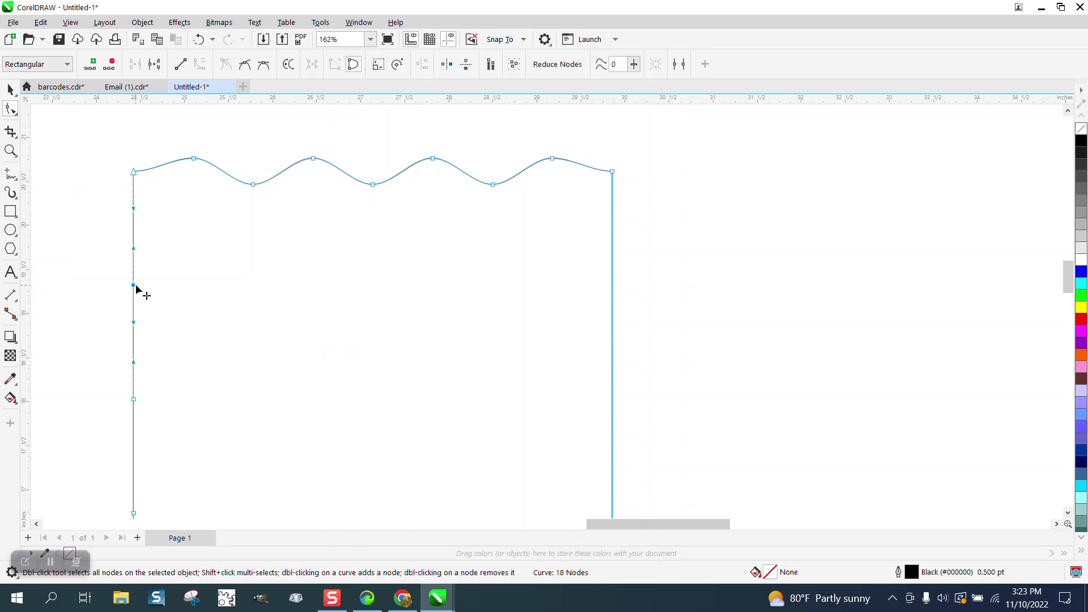
{"action": "key", "text": "Left"}
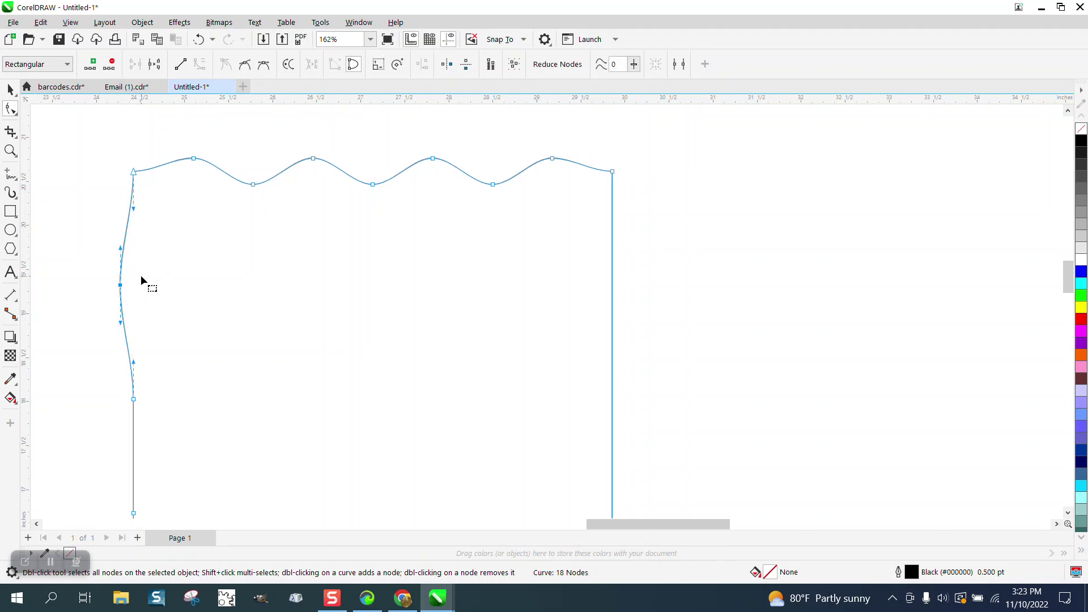
{"action": "scroll", "coordinate": [143, 213], "scroll_direction": "down", "scroll_amount": 2}
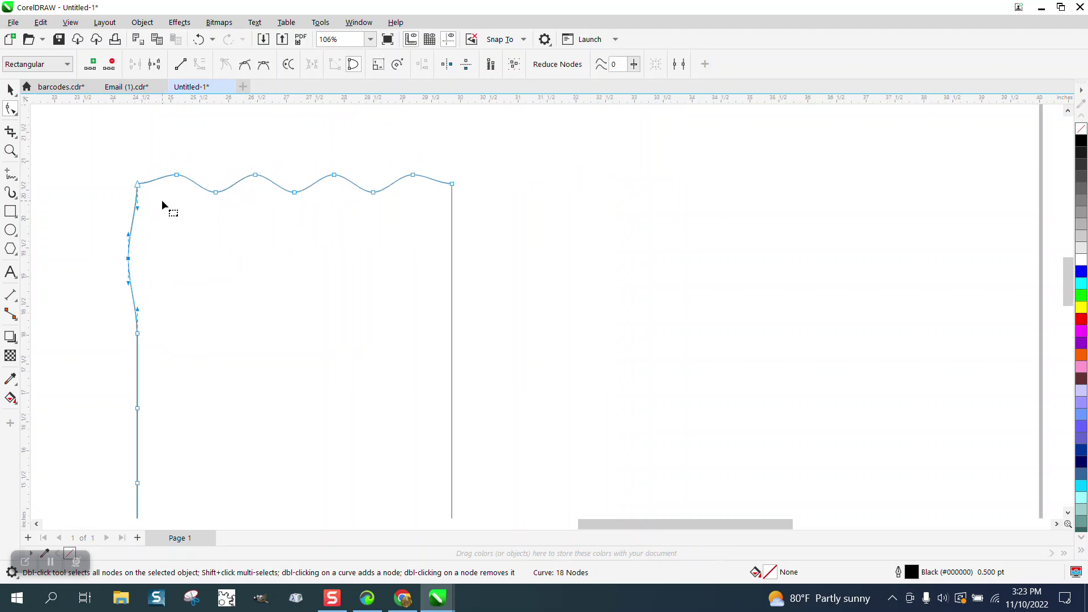
{"action": "scroll", "coordinate": [161, 199], "scroll_direction": "down", "scroll_amount": 1}
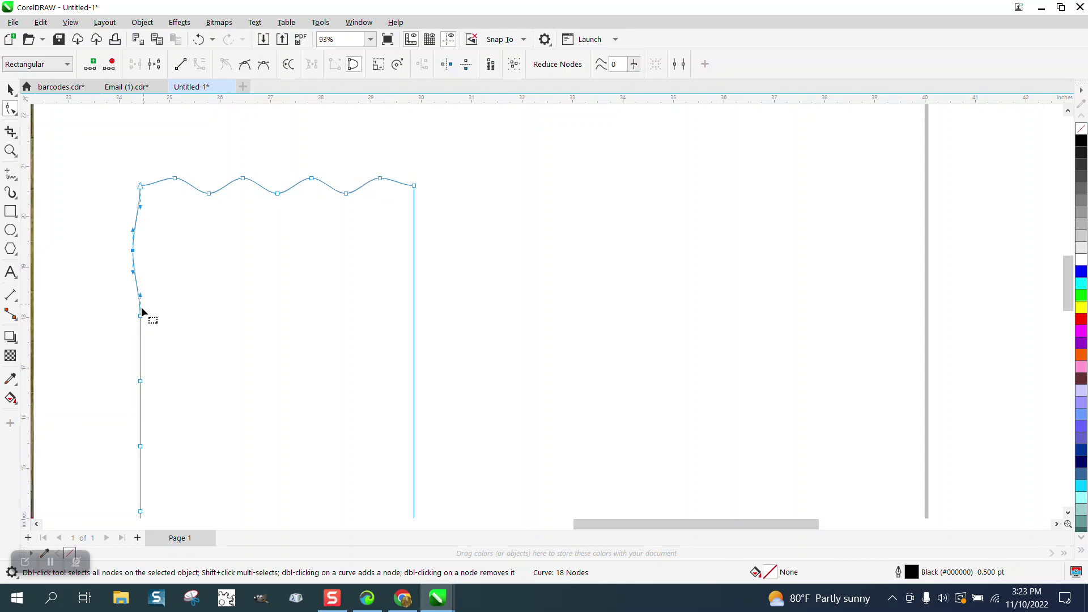
{"action": "key", "text": "Right"}
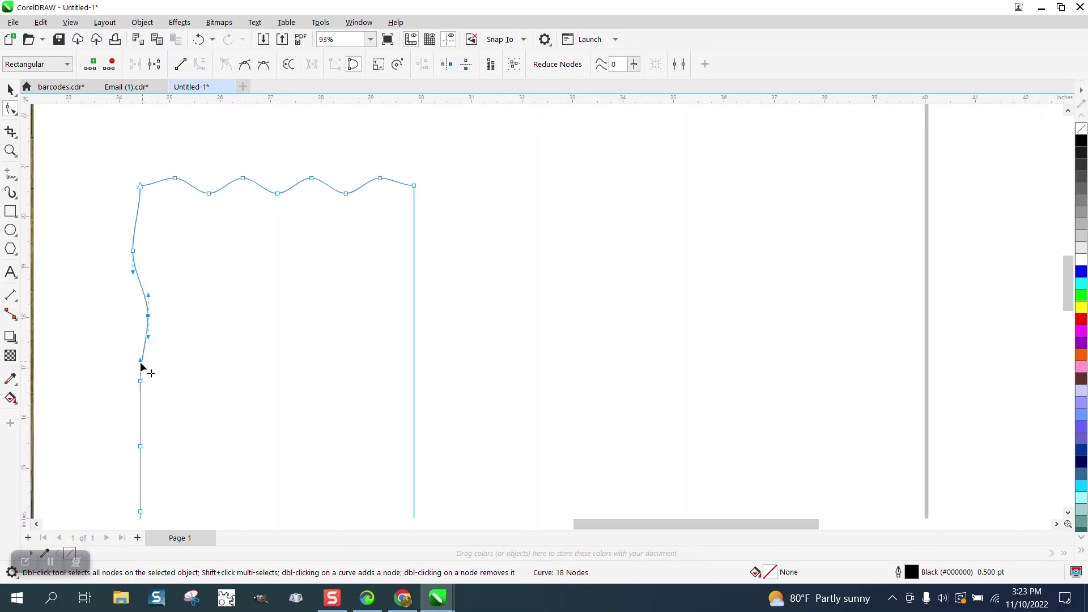
Step: Push the lower left-edge nodes outward 0.15 inch, working down to the bottom node
{"action": "left_click", "coordinate": [140, 381]}
{"action": "key", "text": "Left"}
{"action": "left_click", "coordinate": [141, 446]}
{"action": "scroll", "coordinate": [137, 444], "scroll_direction": "down", "scroll_amount": 3}
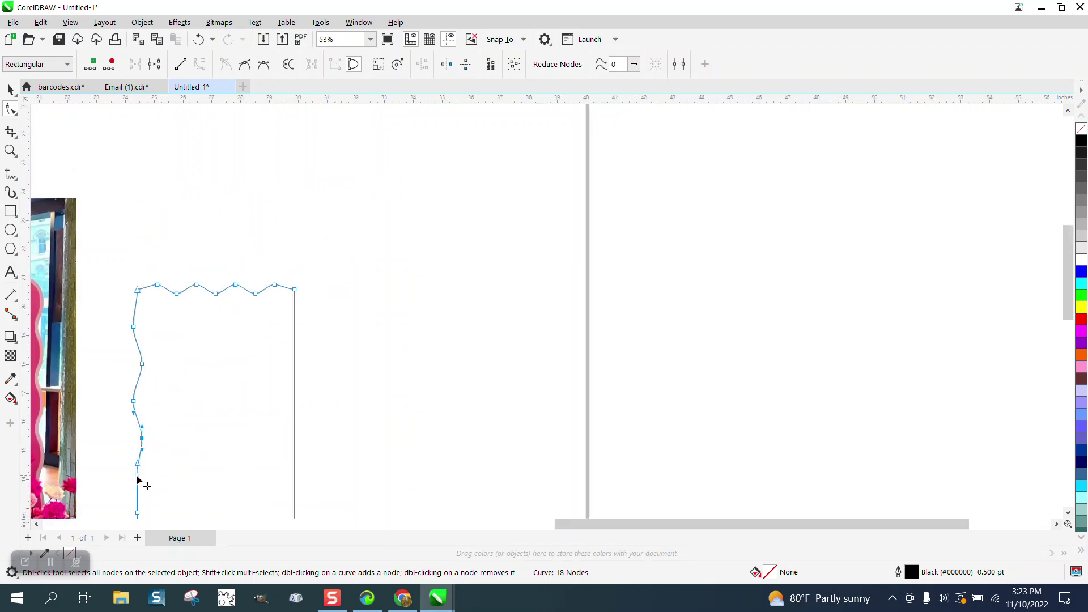
{"action": "key", "text": "Left"}
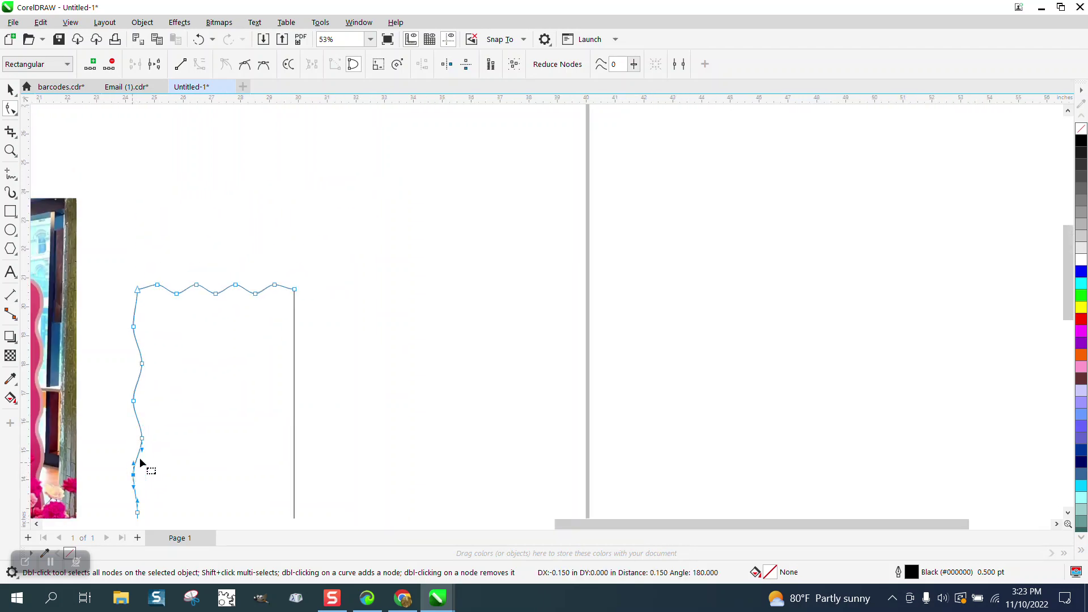
{"action": "scroll", "coordinate": [155, 443], "scroll_direction": "down", "scroll_amount": 1}
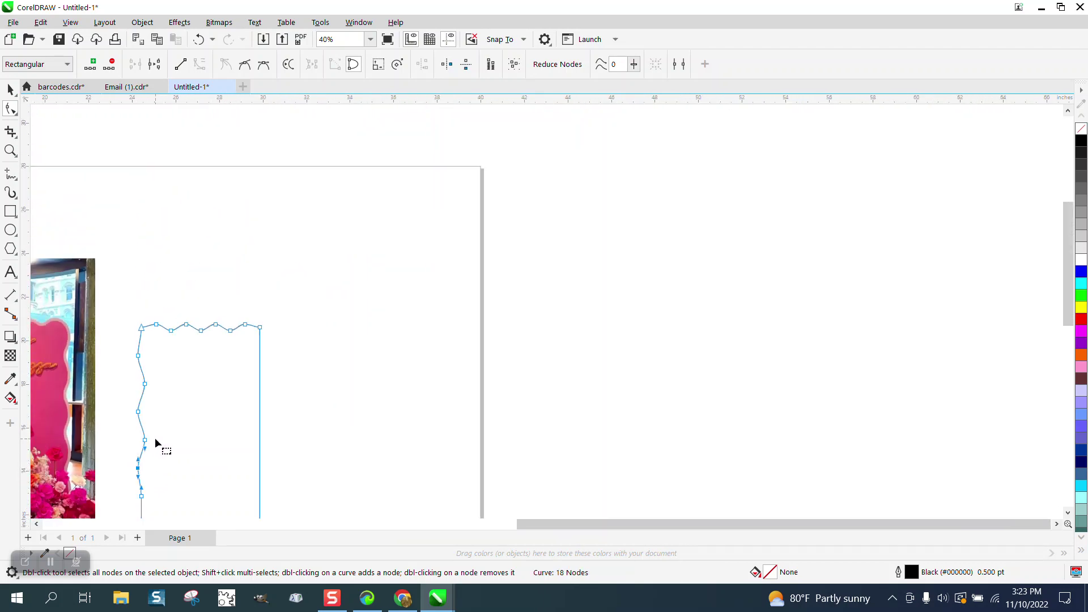
{"action": "scroll", "coordinate": [141, 498], "scroll_direction": "down", "scroll_amount": 2}
{"action": "left_click", "coordinate": [140, 496]}
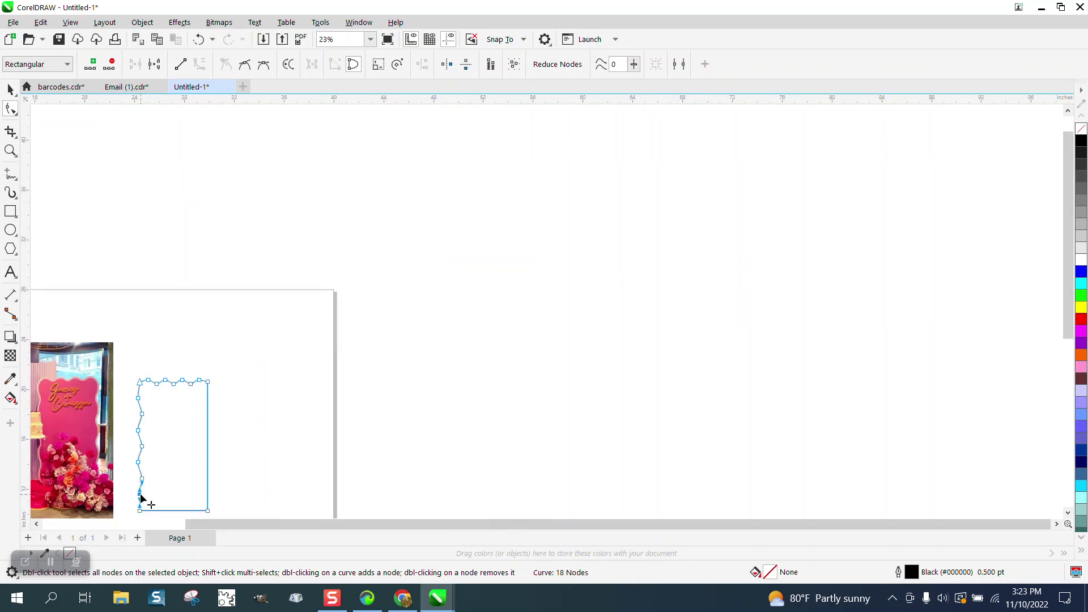
Step: Delete the top-left corner start node, leaving 17 nodes and a smooth join
{"action": "left_click", "coordinate": [10, 150]}
{"action": "left_click_drag", "start_coordinate": [136, 368], "coordinate": [359, 426]}
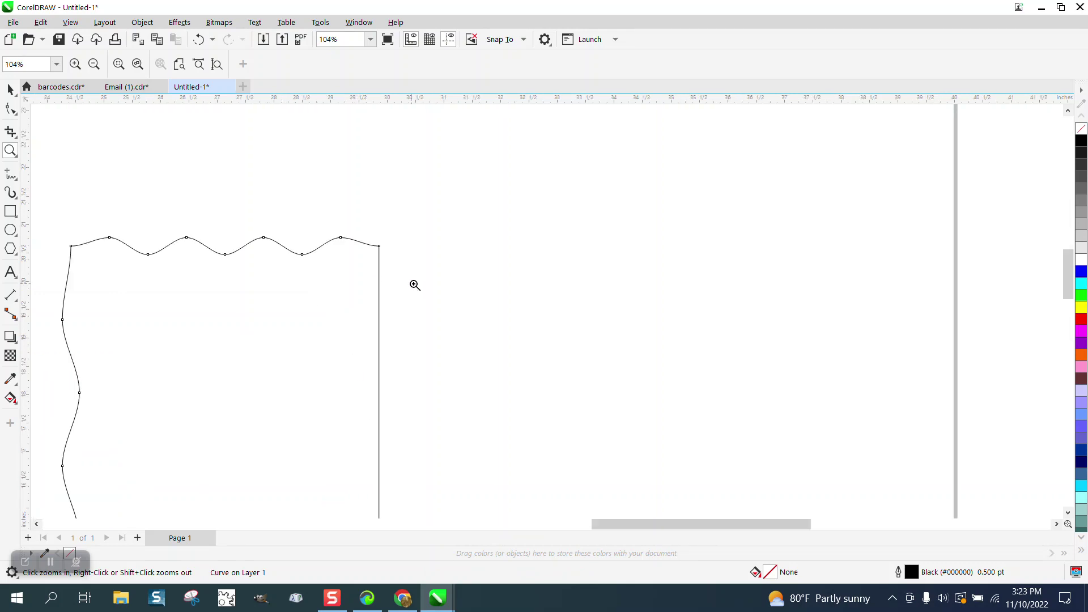
{"action": "scroll", "coordinate": [383, 272], "scroll_direction": "down", "scroll_amount": 3}
{"action": "scroll", "coordinate": [384, 275], "scroll_direction": "up", "scroll_amount": 2}
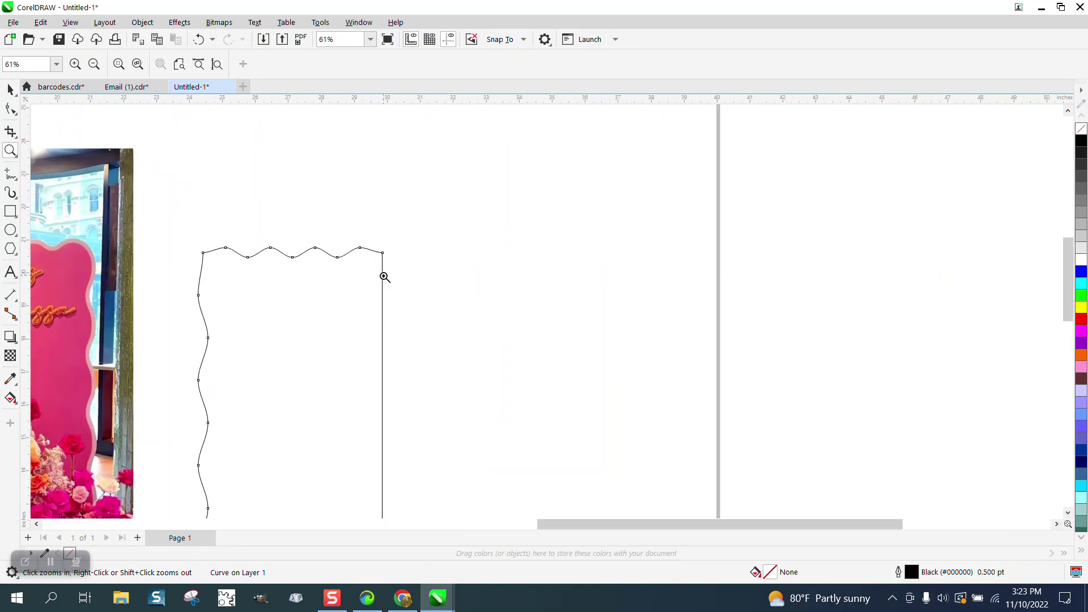
{"action": "scroll", "coordinate": [385, 277], "scroll_direction": "up", "scroll_amount": 1}
{"action": "left_click", "coordinate": [10, 109]}
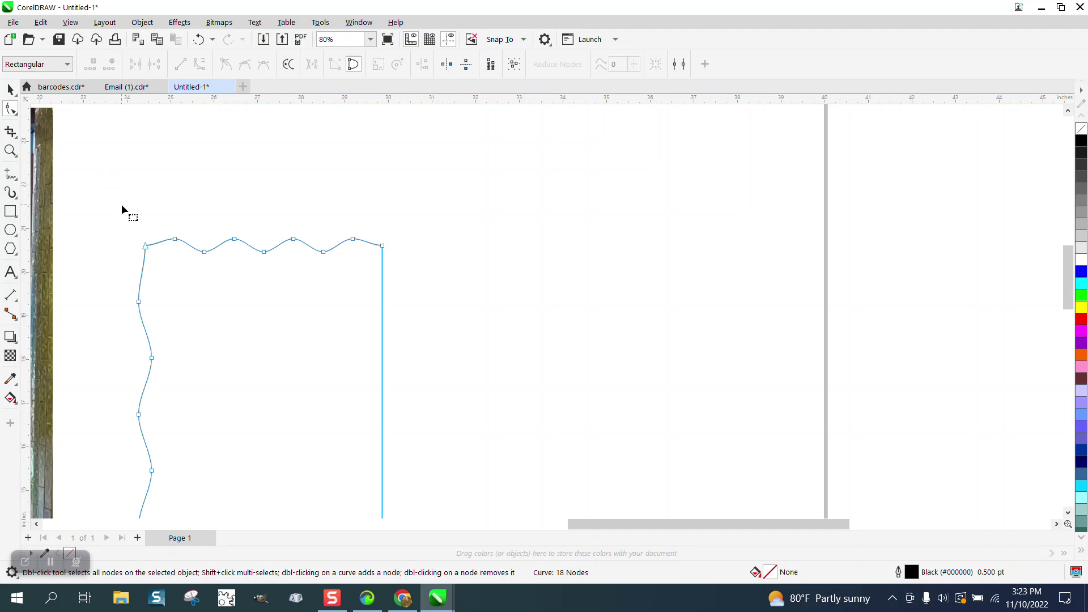
{"action": "left_click_drag", "start_coordinate": [152, 257], "coordinate": [156, 258]}
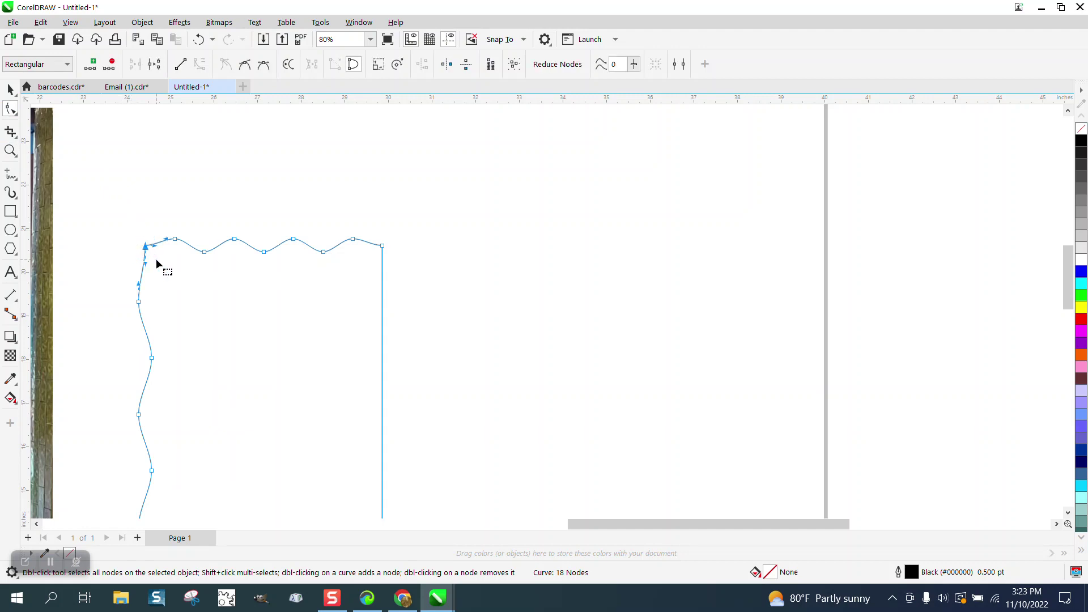
{"action": "key", "text": "Delete"}
{"action": "scroll", "coordinate": [176, 236], "scroll_direction": "down", "scroll_amount": 2}
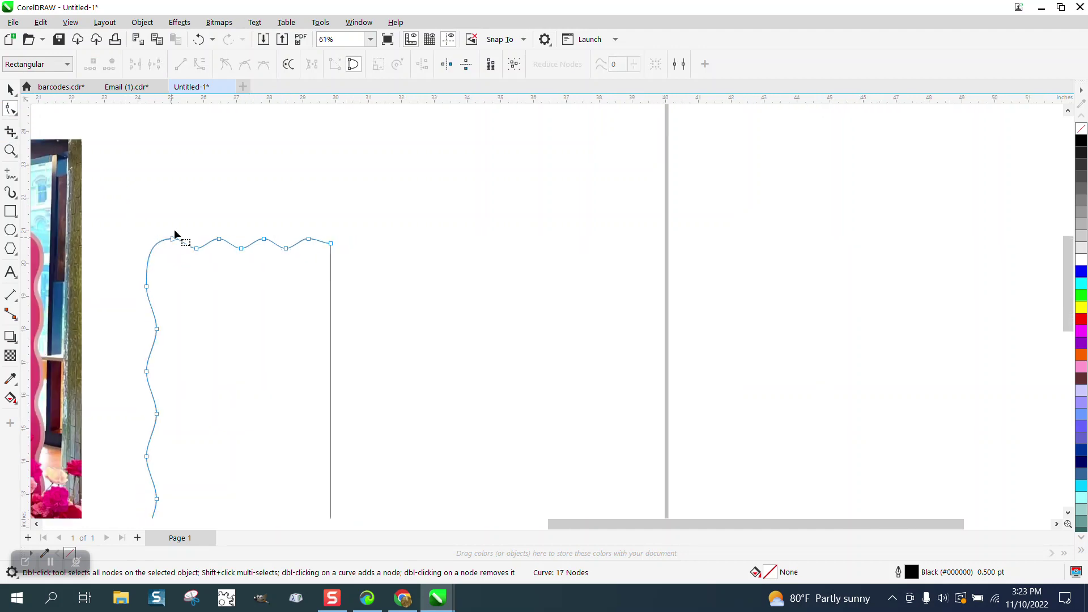
{"action": "scroll", "coordinate": [284, 227], "scroll_direction": "down", "scroll_amount": 1}
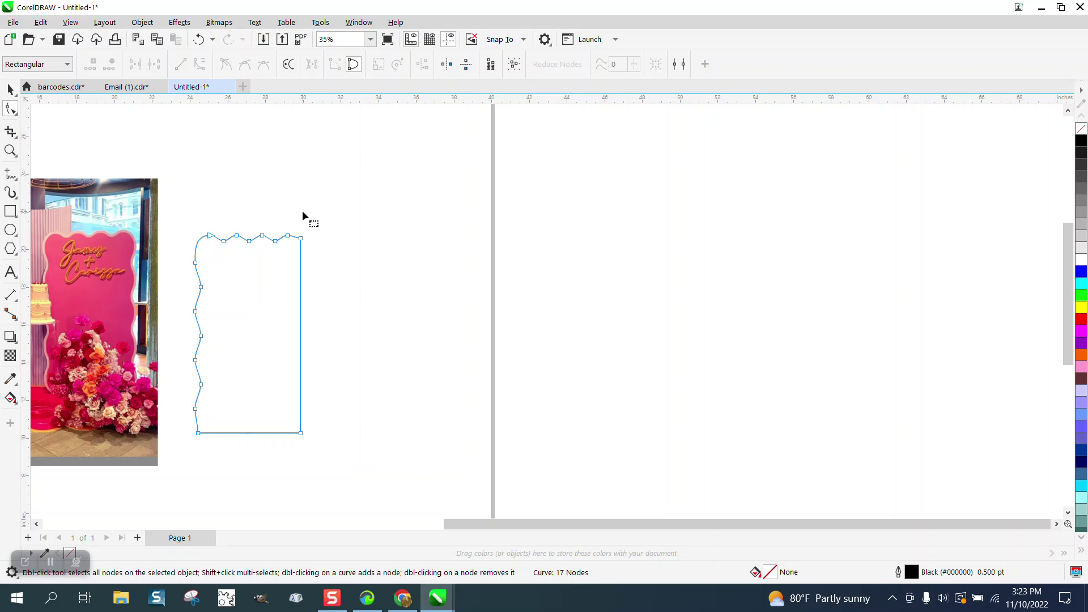
Step: Break the path apart at the top-right and bottom-left corner nodes
{"action": "left_click", "coordinate": [10, 89]}
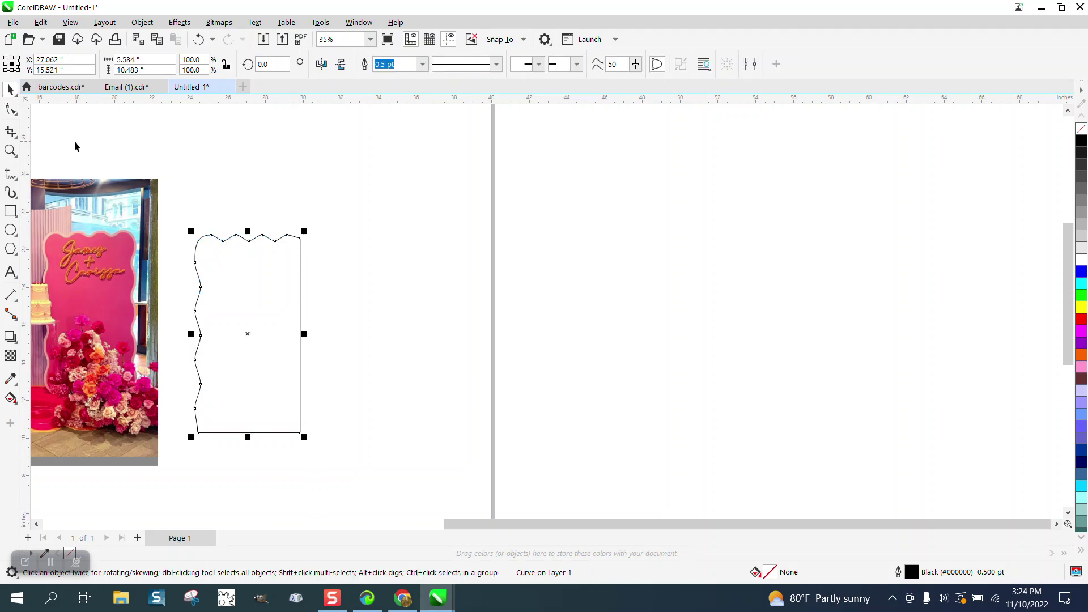
{"action": "left_click", "coordinate": [10, 89]}
{"action": "left_click", "coordinate": [11, 109]}
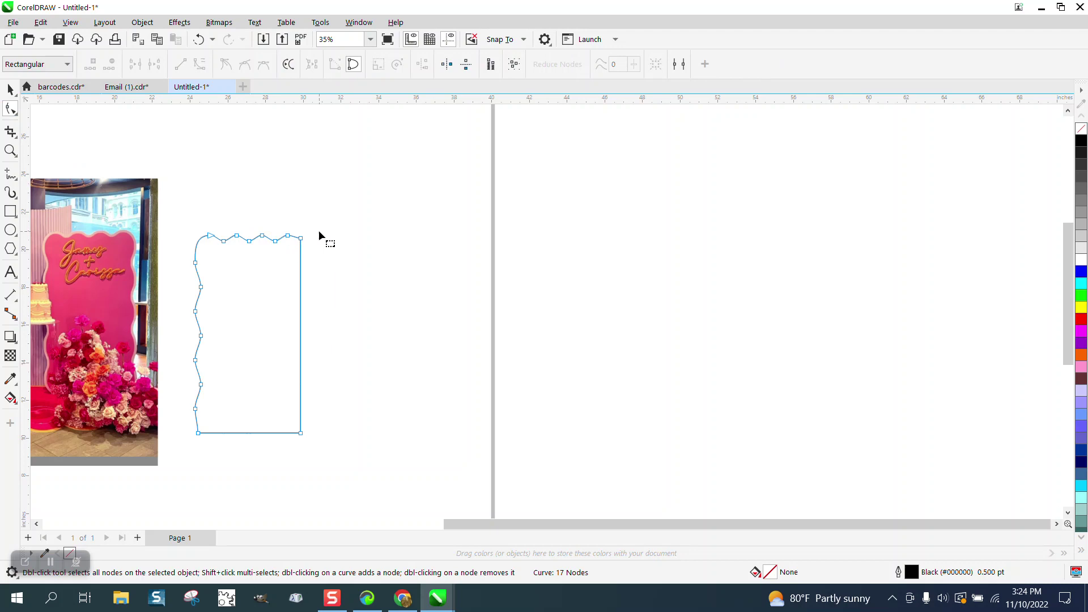
{"action": "left_click", "coordinate": [301, 239]}
{"action": "right_click", "coordinate": [305, 241]}
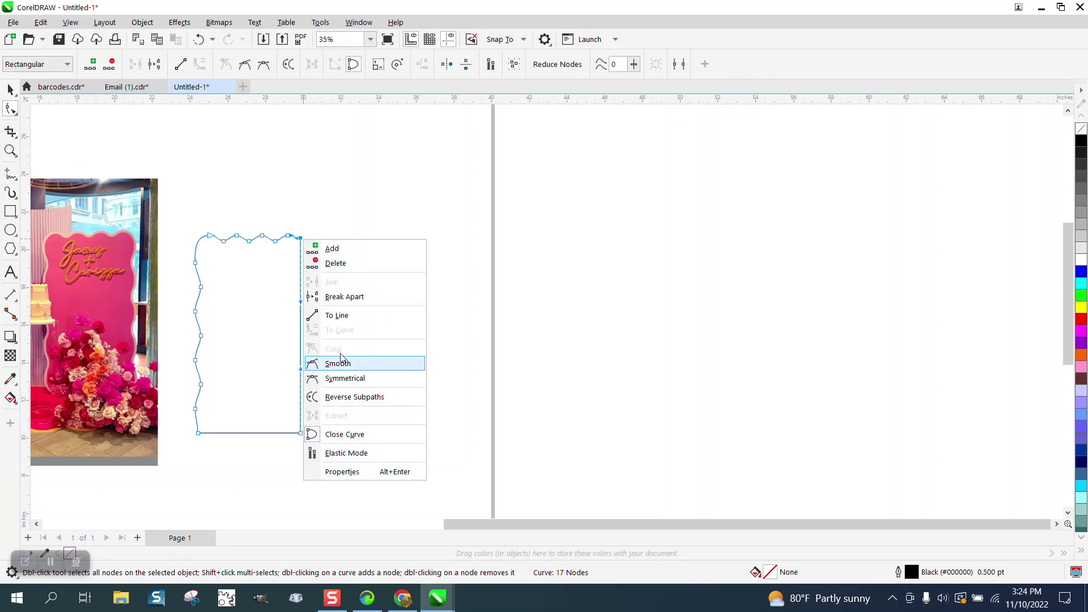
{"action": "left_click", "coordinate": [351, 298]}
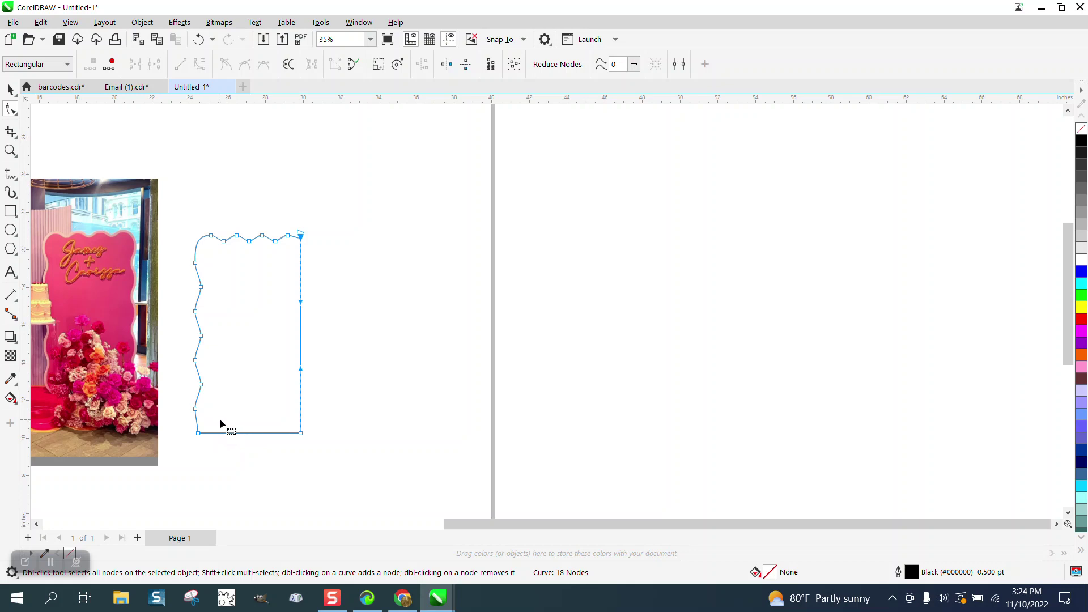
{"action": "left_click", "coordinate": [198, 433]}
{"action": "right_click", "coordinate": [198, 435]}
{"action": "left_click", "coordinate": [262, 251]}
Step: Use Virtual Segment Delete to remove the straight right and bottom sides
{"action": "left_click", "coordinate": [10, 132]}
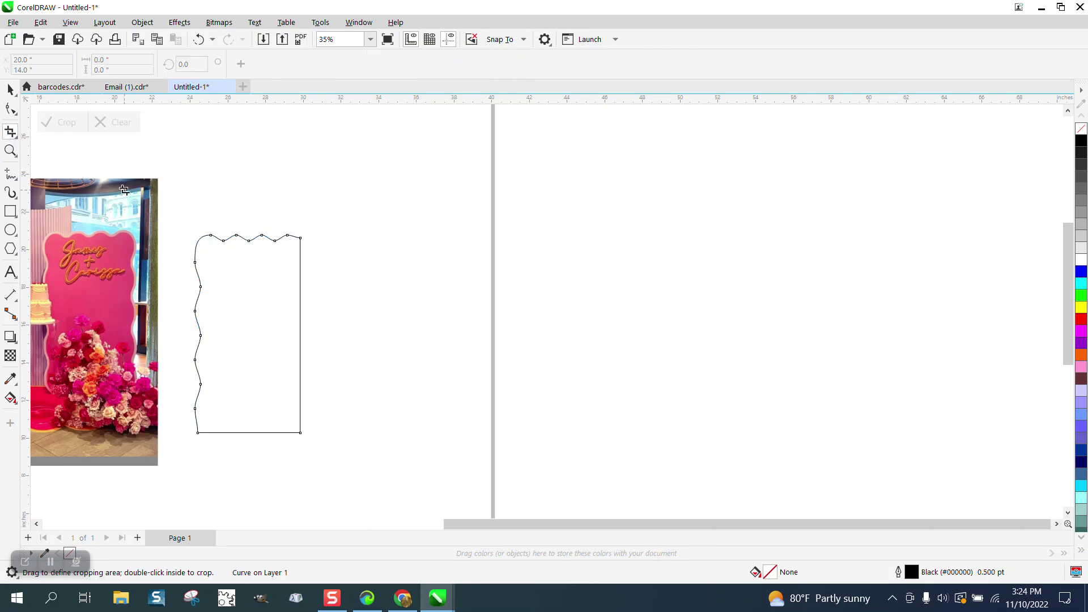
{"action": "left_click", "coordinate": [14, 135]}
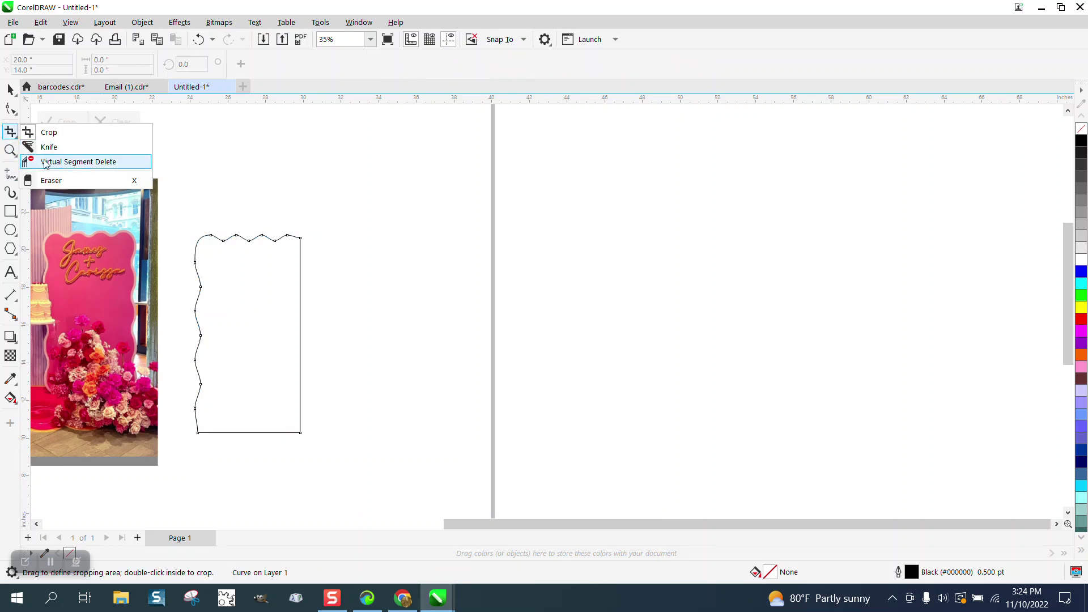
{"action": "left_click_drag", "start_coordinate": [268, 288], "coordinate": [300, 313]}
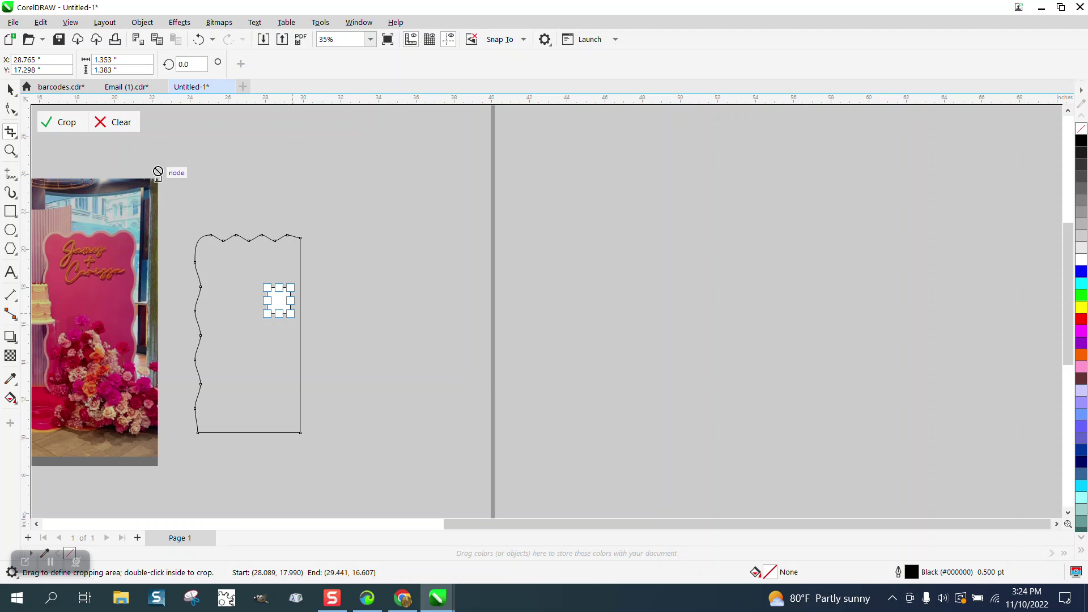
{"action": "left_click", "coordinate": [124, 127]}
{"action": "left_click", "coordinate": [14, 135]}
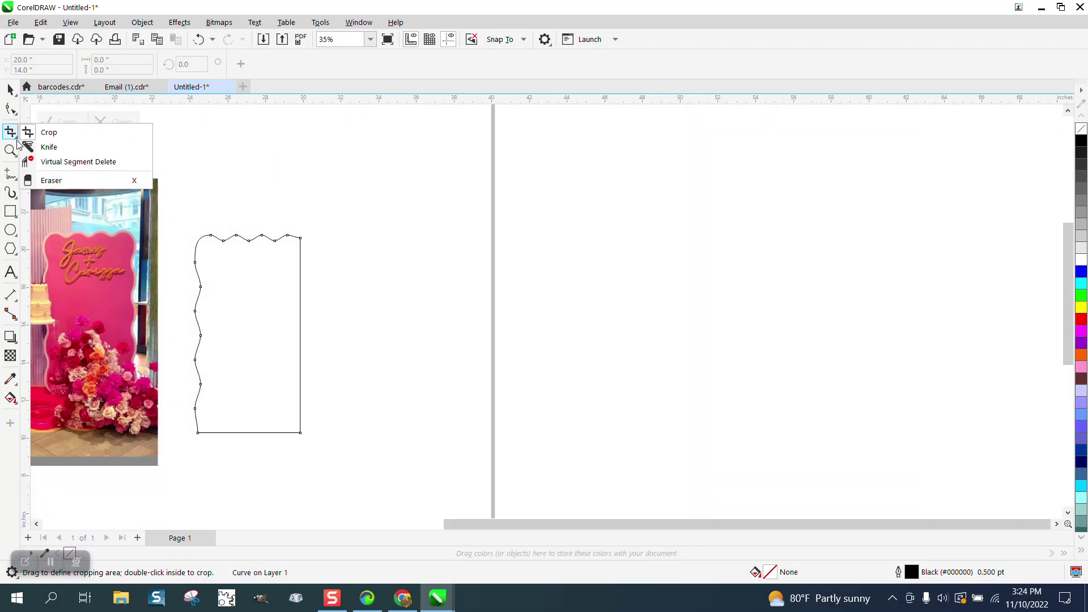
{"action": "left_click", "coordinate": [46, 147]}
{"action": "mouse_move", "coordinate": [250, 281]}
{"action": "left_mouse_down"}
{"action": "mouse_move", "coordinate": [371, 454]}
{"action": "mouse_move", "coordinate": [393, 464]}
{"action": "left_mouse_up"}
{"action": "left_click", "coordinate": [10, 89]}
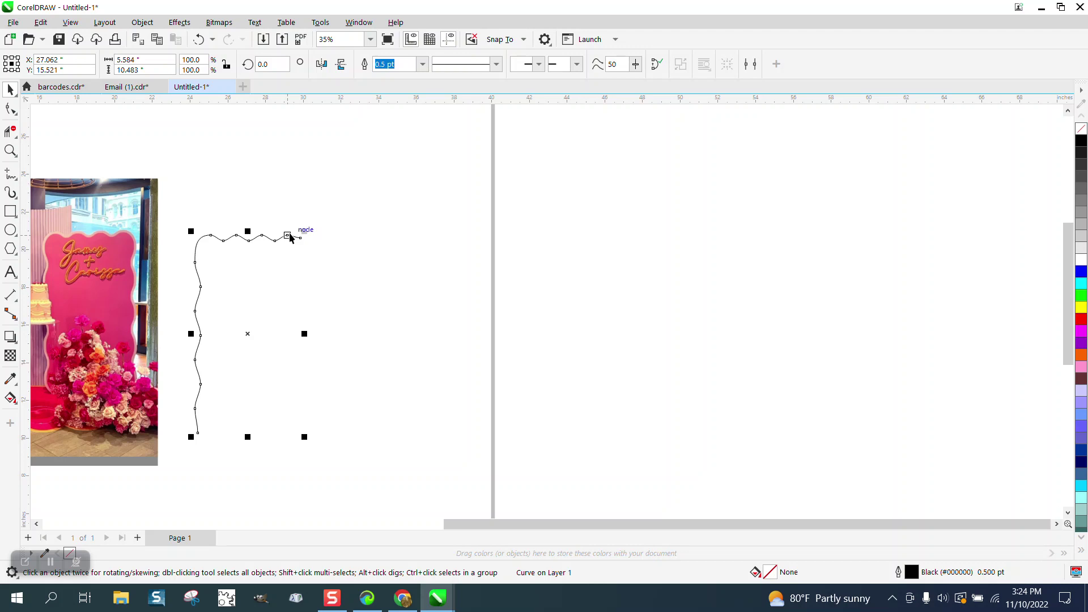
Step: Mirror the curve copy horizontally and vertically to form the wavy right and bottom edges
{"action": "left_click", "coordinate": [322, 64]}
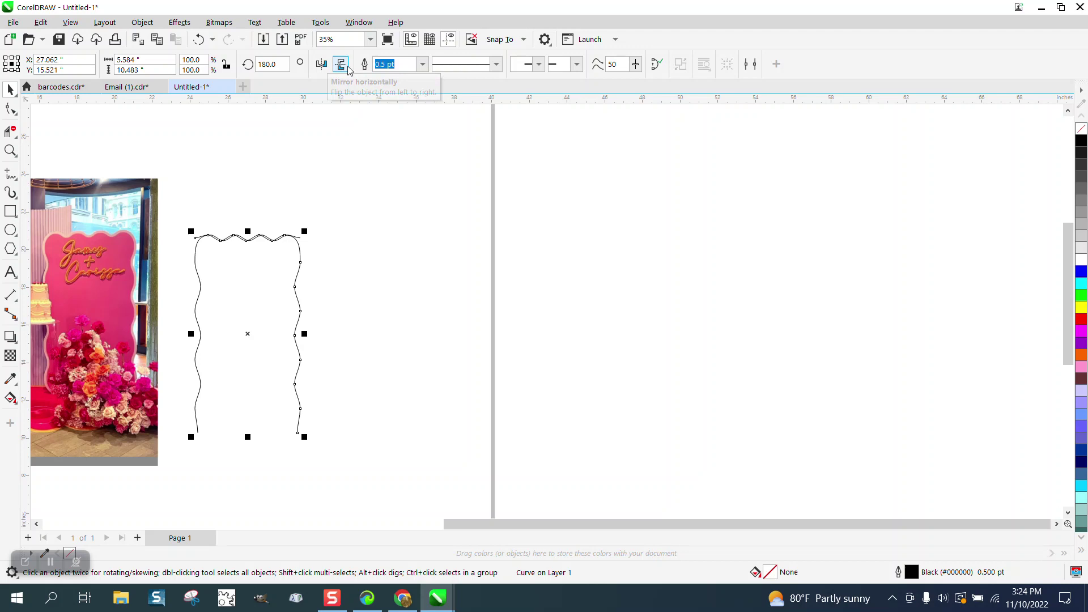
{"action": "left_click", "coordinate": [341, 66]}
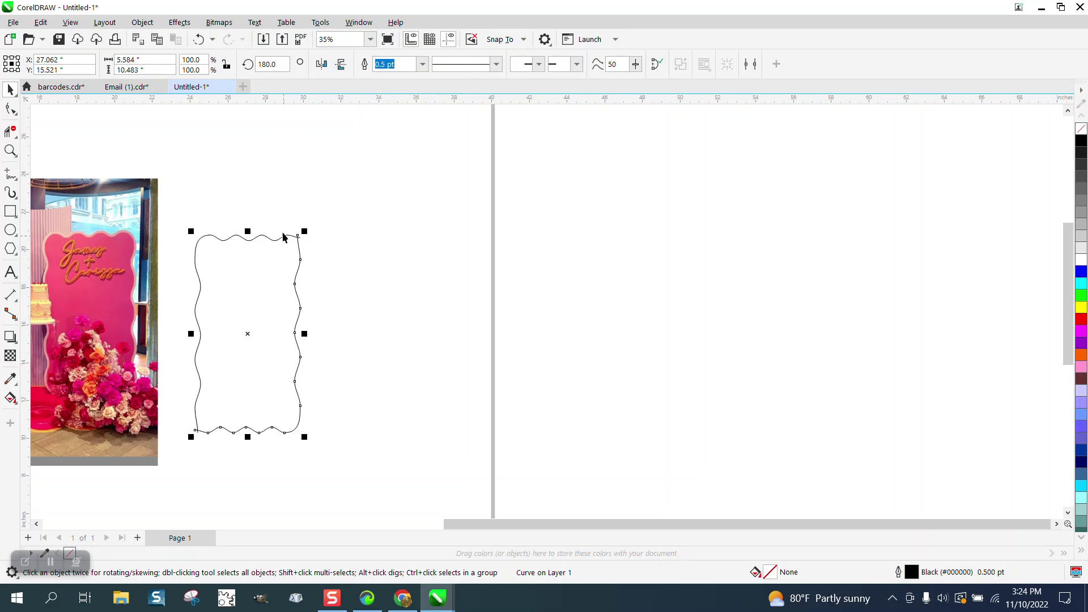
Step: Smart Fill the wavy outline, nudge the new shape right, and set its fill to None
{"action": "left_click", "coordinate": [10, 398]}
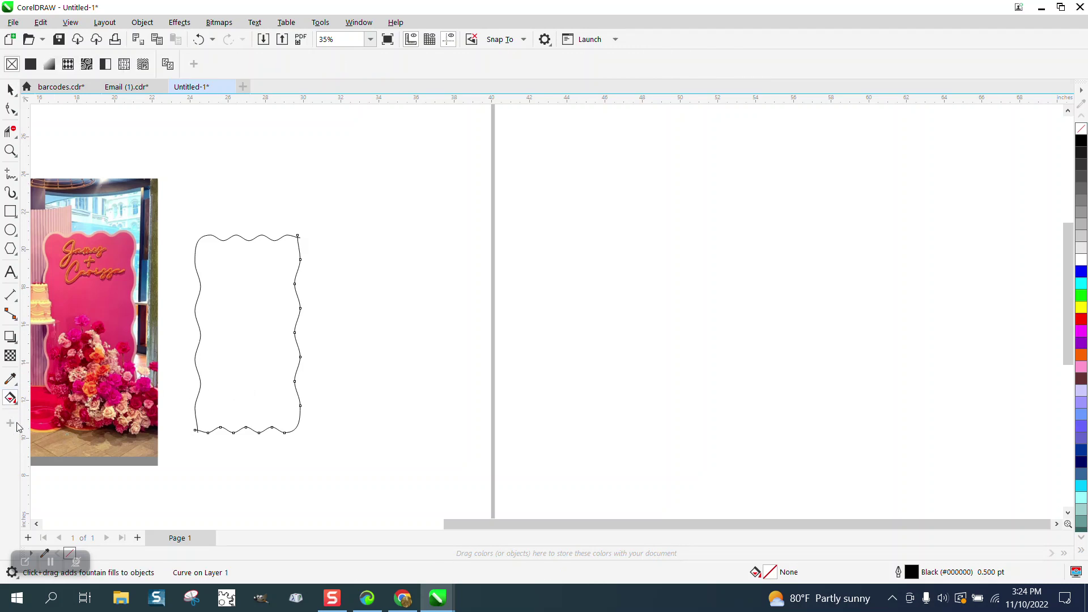
{"action": "left_click", "coordinate": [11, 399]}
{"action": "left_click", "coordinate": [75, 413]}
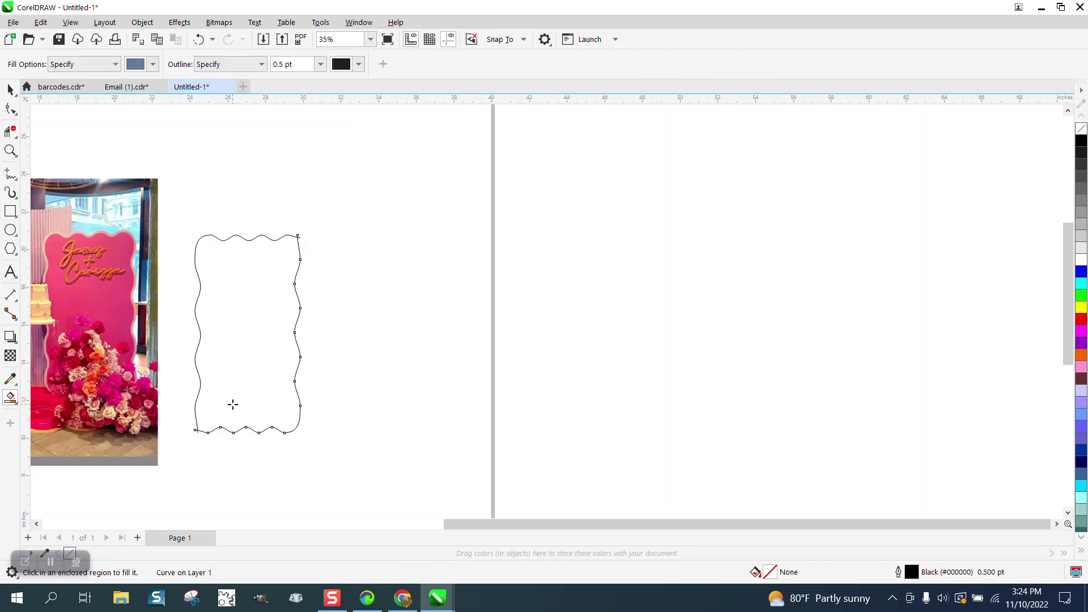
{"action": "left_click", "coordinate": [230, 404]}
{"action": "key", "text": "Right"}
{"action": "key", "text": "Right"}
{"action": "key", "text": "Right"}
{"action": "key", "text": "Right"}
{"action": "key", "text": "Right"}
{"action": "key", "text": "Right"}
{"action": "key", "text": "Right"}
{"action": "key", "text": "Right"}
{"action": "key", "text": "Right"}
{"action": "key", "text": "Right"}
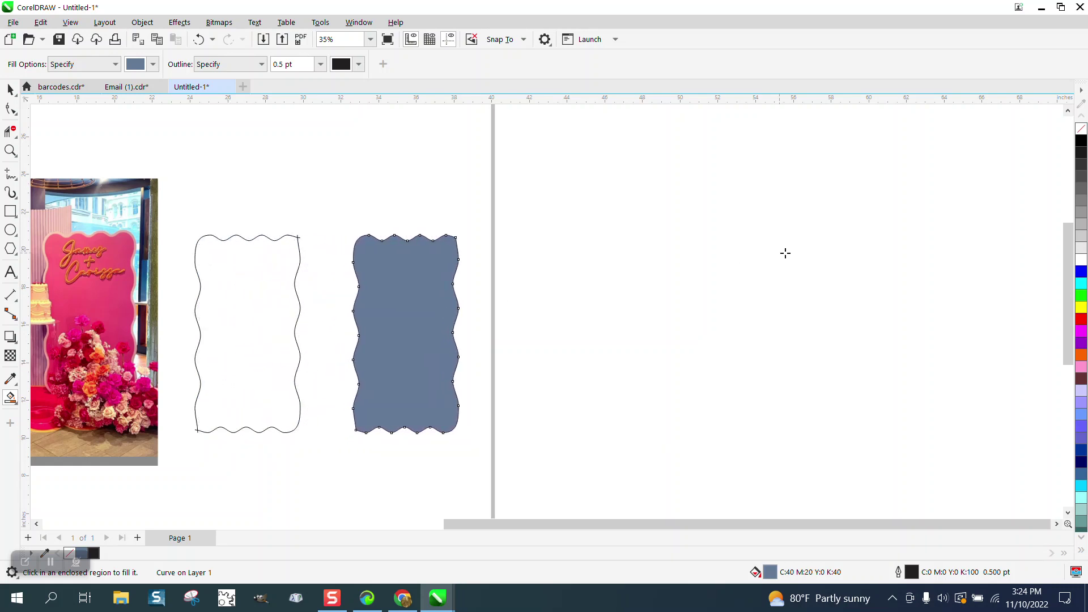
{"action": "left_click", "coordinate": [1081, 128]}
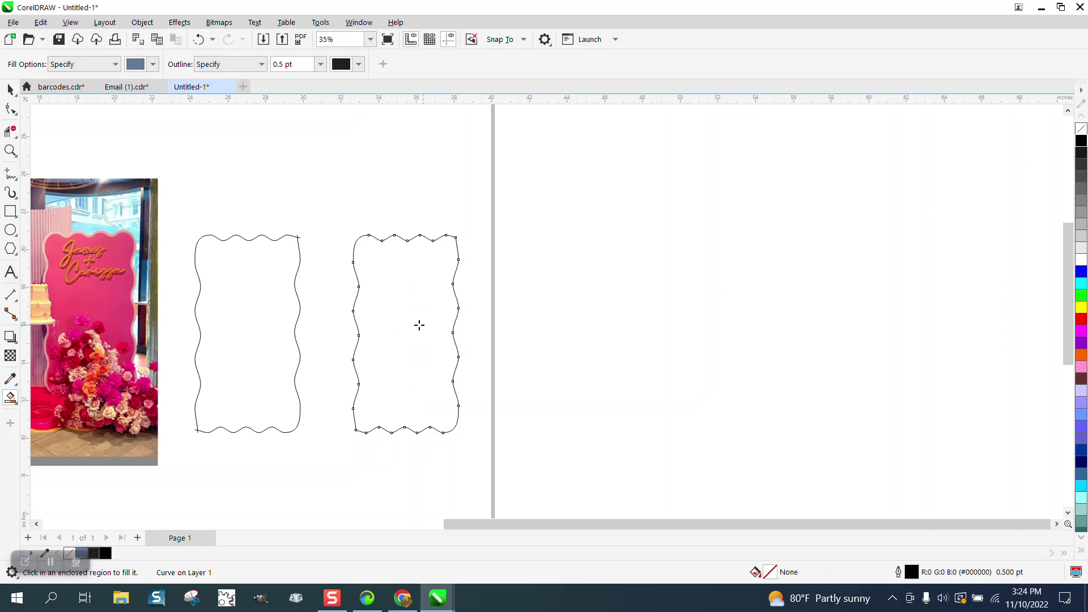
Step: Delete the stray top-right and bottom-left nodes from the new shape
{"action": "left_click", "coordinate": [11, 109]}
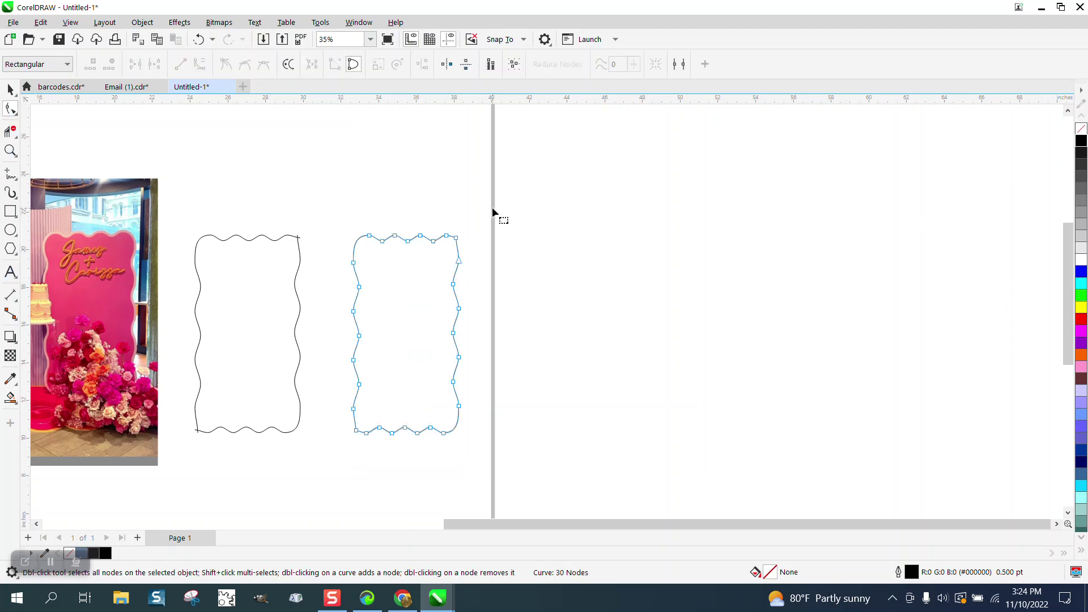
{"action": "left_click_drag", "start_coordinate": [451, 246], "coordinate": [452, 250]}
{"action": "key", "text": "Delete"}
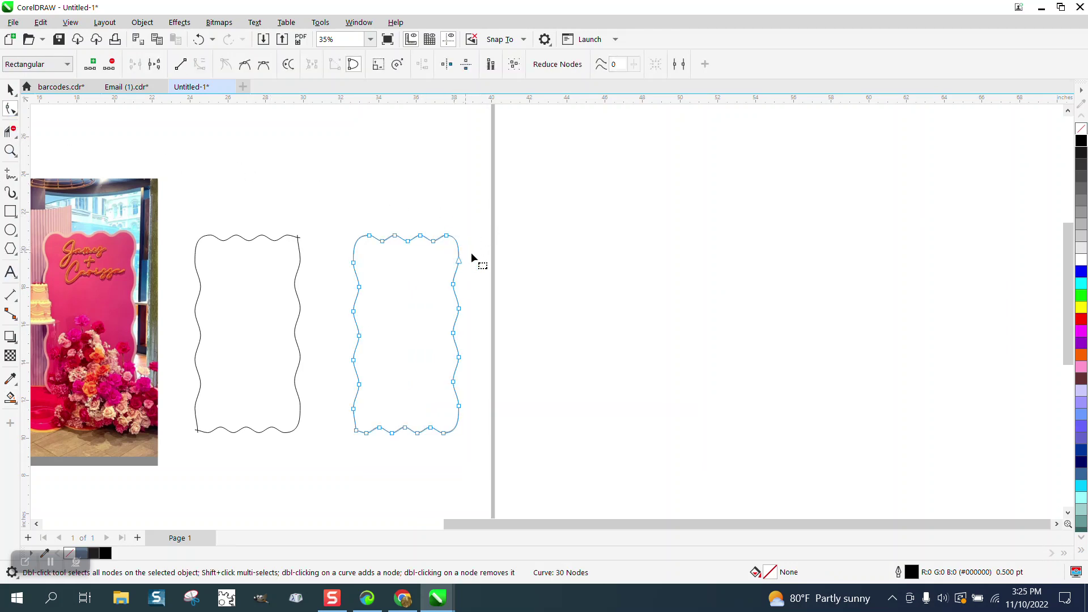
{"action": "left_click_drag", "start_coordinate": [360, 431], "coordinate": [363, 437]}
{"action": "key", "text": "Delete"}
{"action": "left_click", "coordinate": [10, 89]}
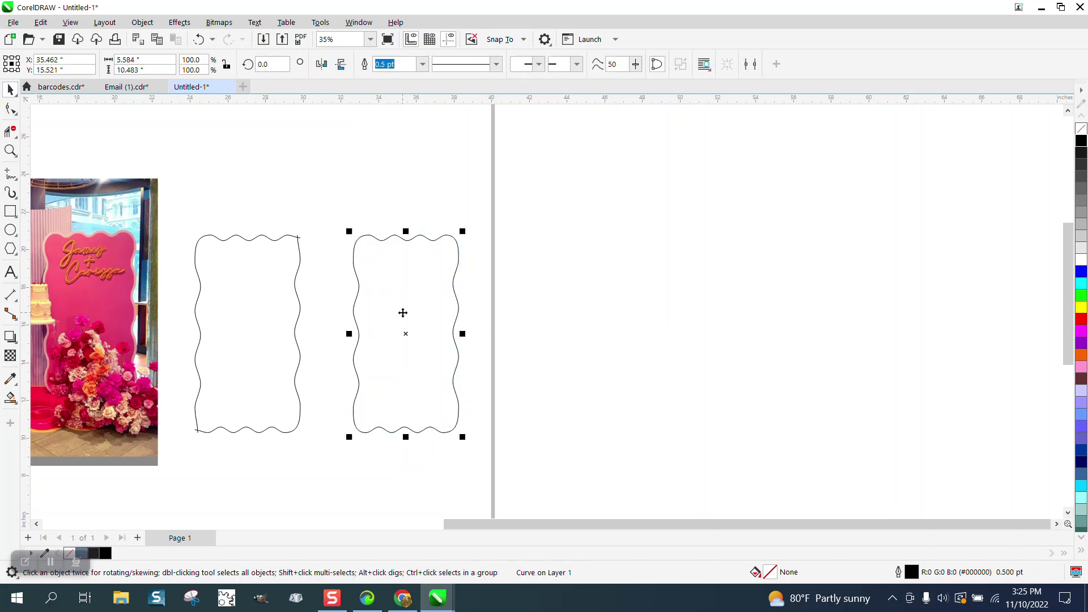
Step: Scale the closed wavy shape to 137.8% (7.693" × 14.443") and nudge it left and down
{"action": "scroll", "coordinate": [458, 354], "scroll_direction": "down", "scroll_amount": 1}
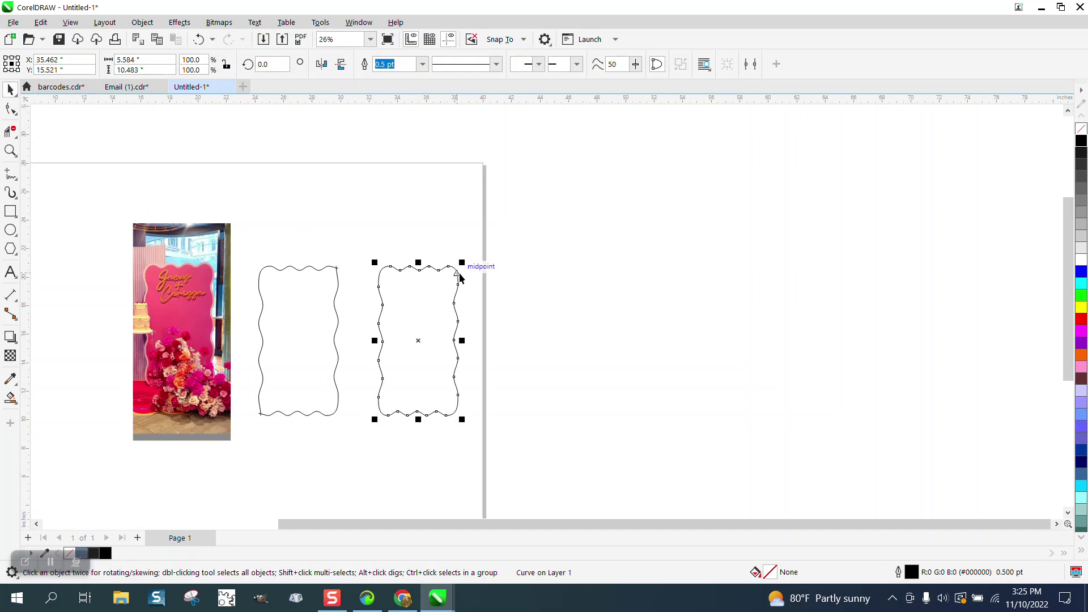
{"action": "mouse_move", "coordinate": [462, 261]}
{"action": "left_mouse_down"}
{"action": "mouse_move", "coordinate": [502, 213]}
{"action": "mouse_move", "coordinate": [488, 210]}
{"action": "left_mouse_up"}
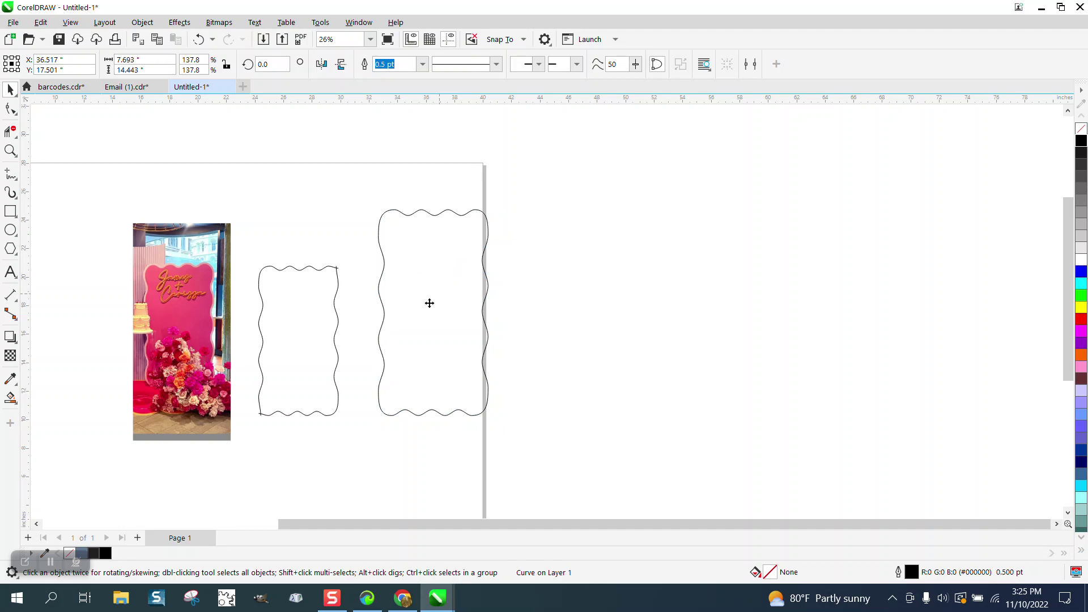
{"action": "left_click_drag", "start_coordinate": [429, 303], "coordinate": [422, 308]}
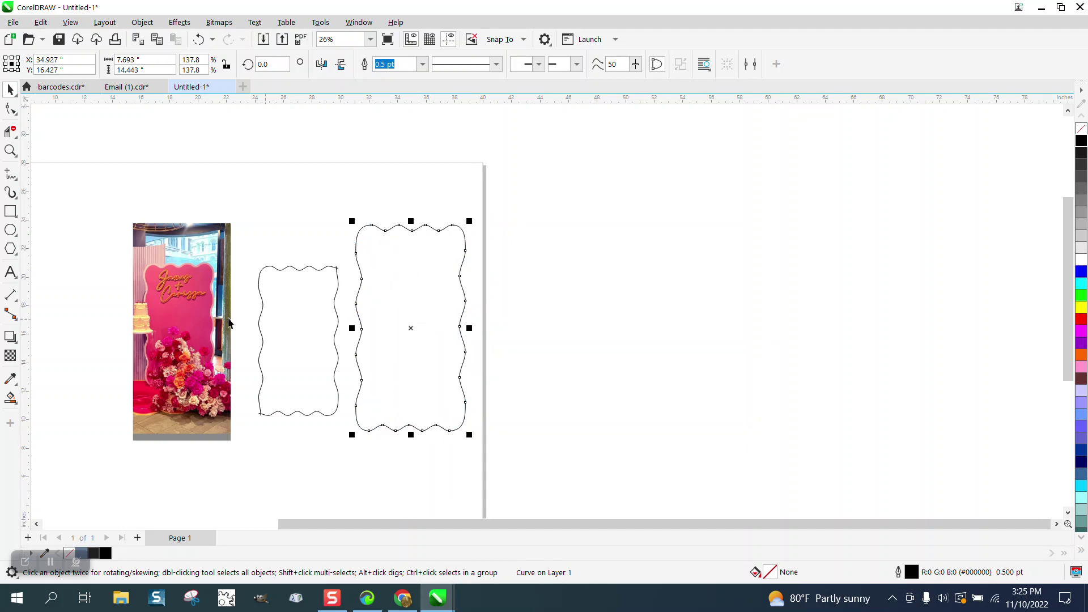
Step: Zoom in on the wavy top edge of the sign in the reference photo
{"action": "left_click", "coordinate": [10, 150]}
{"action": "left_click_drag", "start_coordinate": [159, 266], "coordinate": [230, 306]}
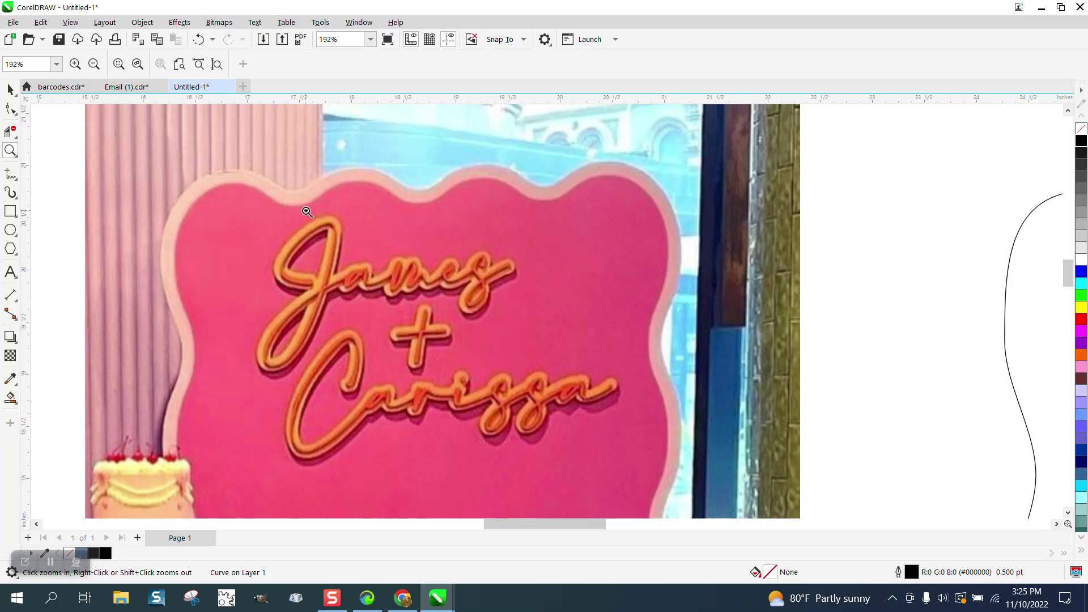
{"action": "left_click_drag", "start_coordinate": [352, 170], "coordinate": [451, 219]}
{"action": "scroll", "coordinate": [358, 244], "scroll_direction": "down", "scroll_amount": 9}
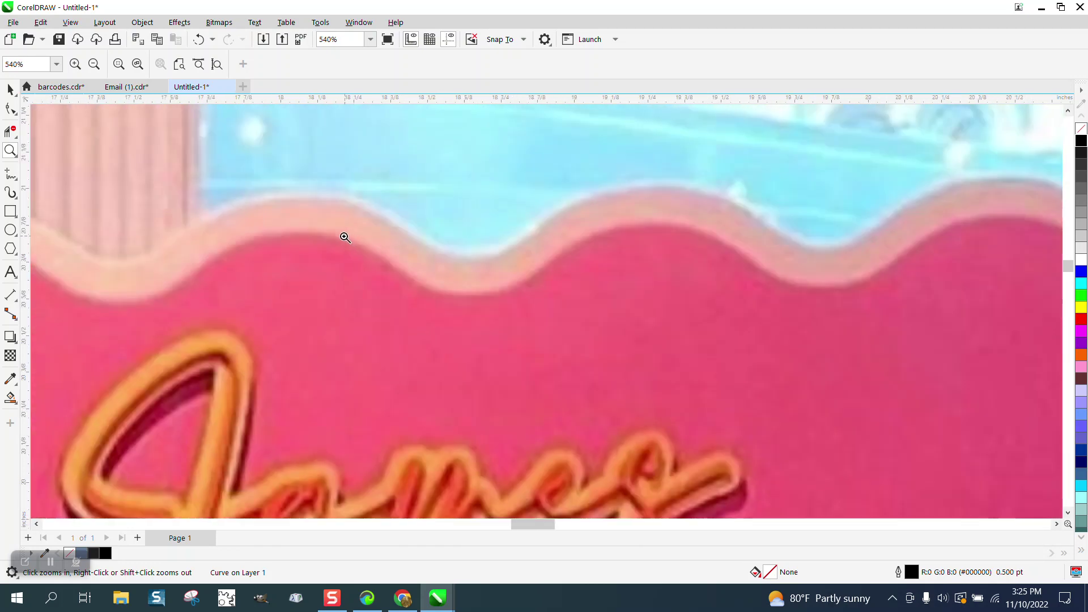
{"action": "scroll", "coordinate": [263, 233], "scroll_direction": "down", "scroll_amount": 1}
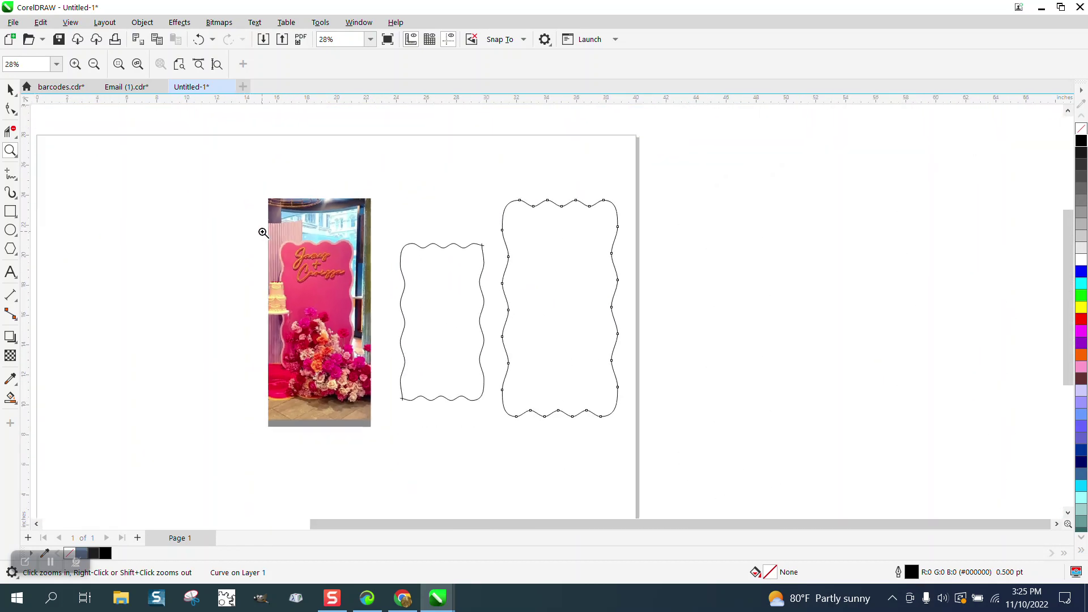
Step: Apply an inside contour with a 0.25" offset to the enlarged wavy shape
{"action": "left_click", "coordinate": [11, 89]}
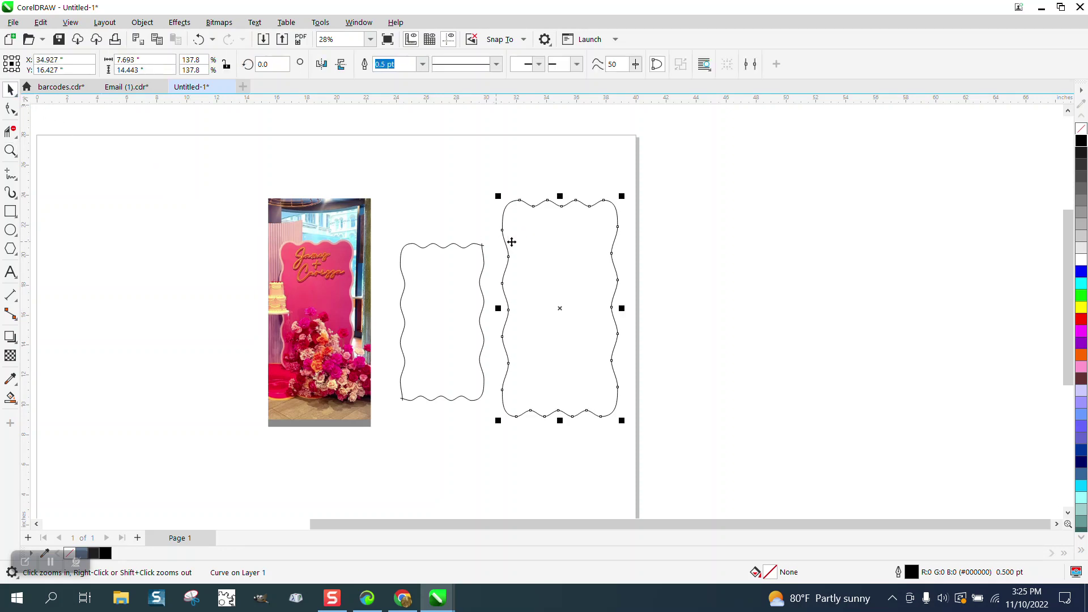
{"action": "scroll", "coordinate": [510, 240], "scroll_direction": "down", "scroll_amount": 1}
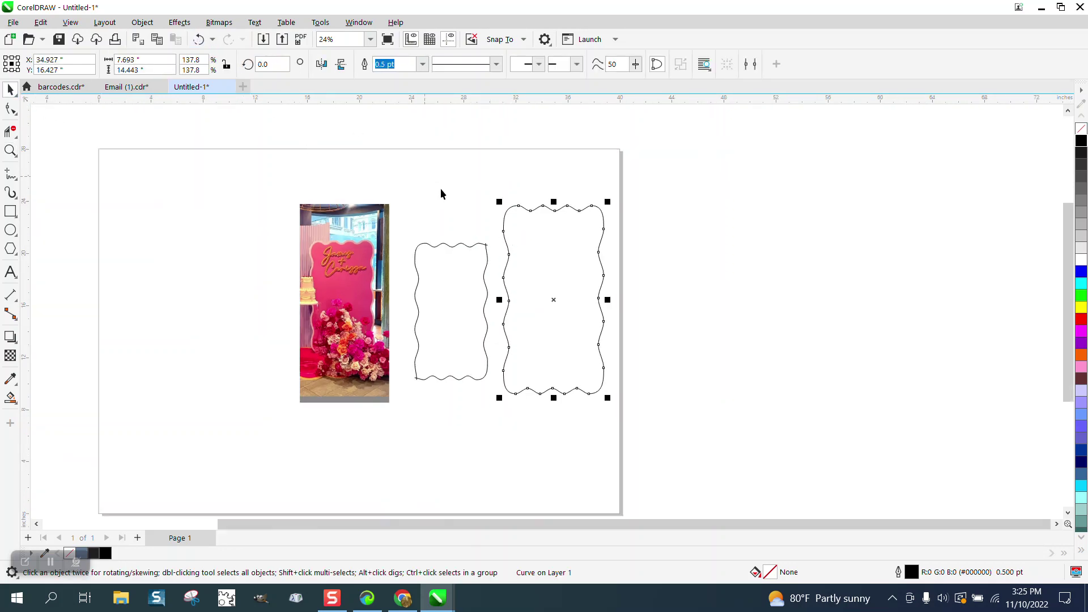
{"action": "left_click", "coordinate": [179, 22]}
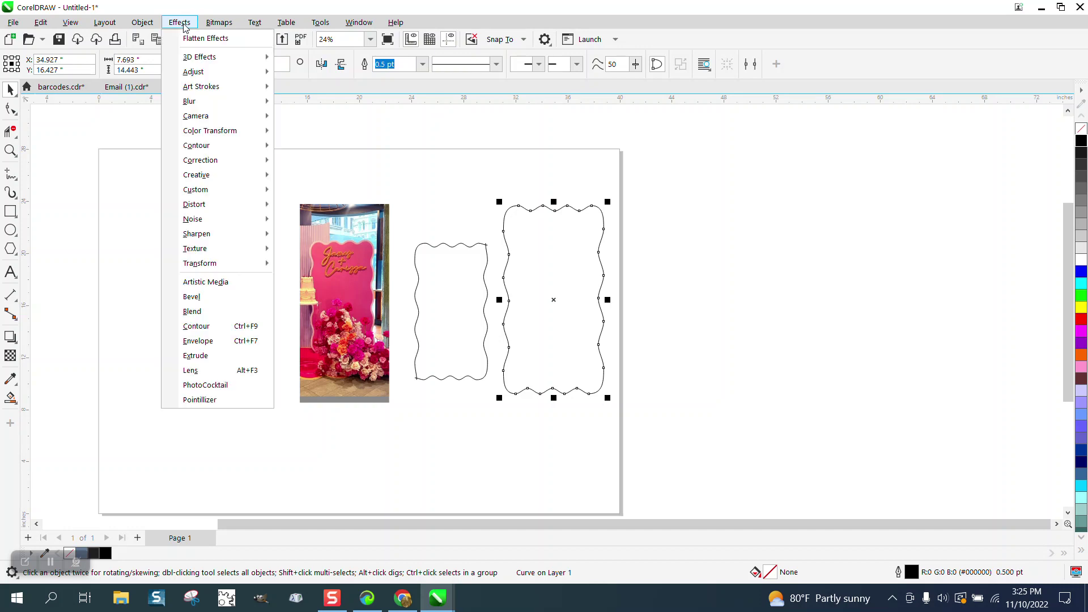
{"action": "left_click", "coordinate": [204, 327]}
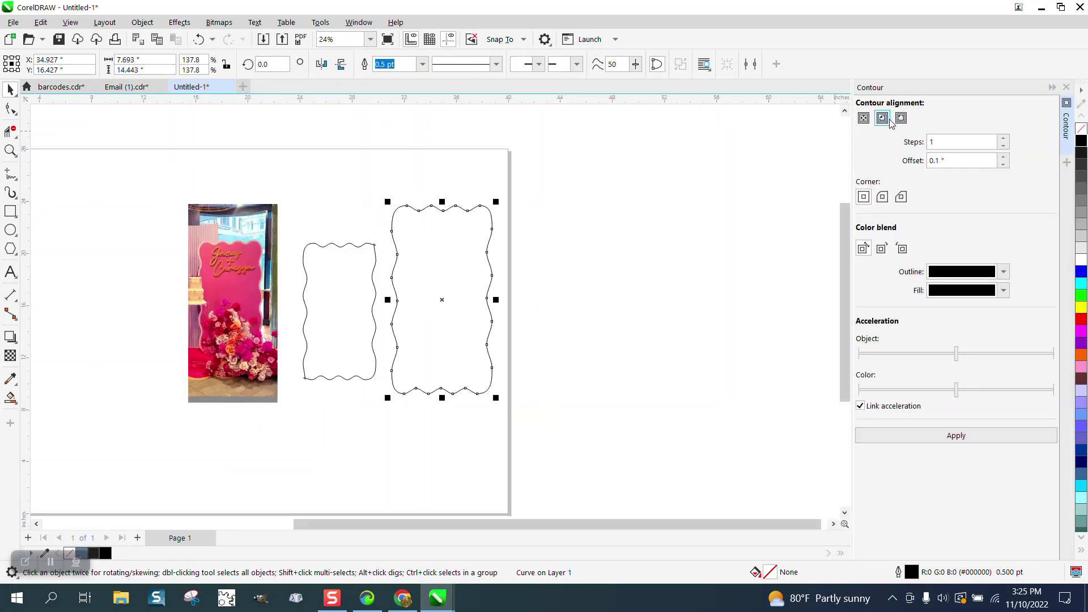
{"action": "left_click", "coordinate": [885, 119]}
{"action": "left_click", "coordinate": [949, 164]}
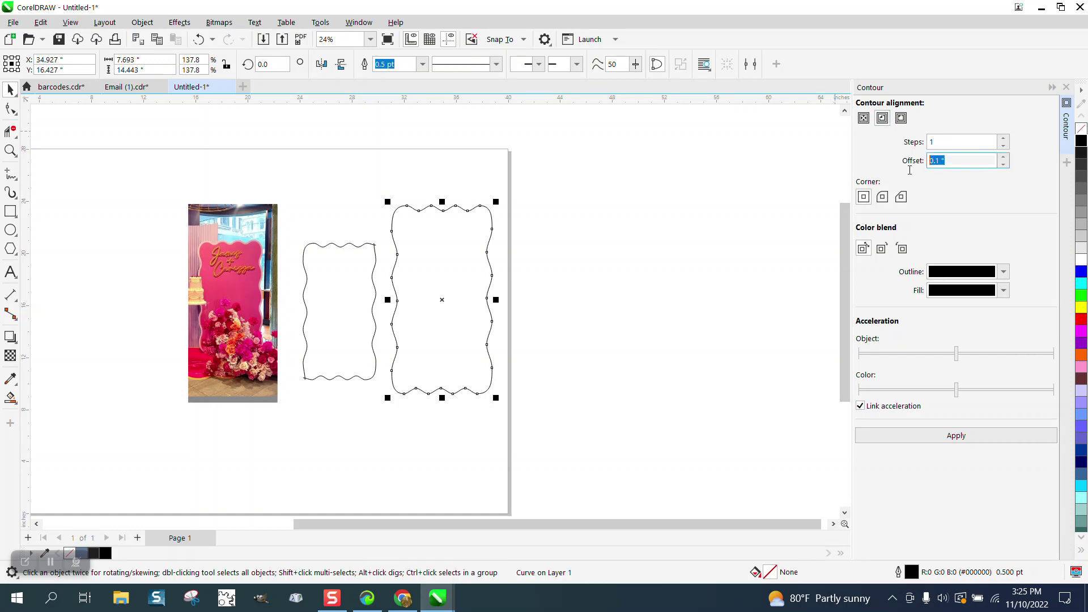
{"action": "type", "text": ".25"}
{"action": "left_click", "coordinate": [965, 440]}
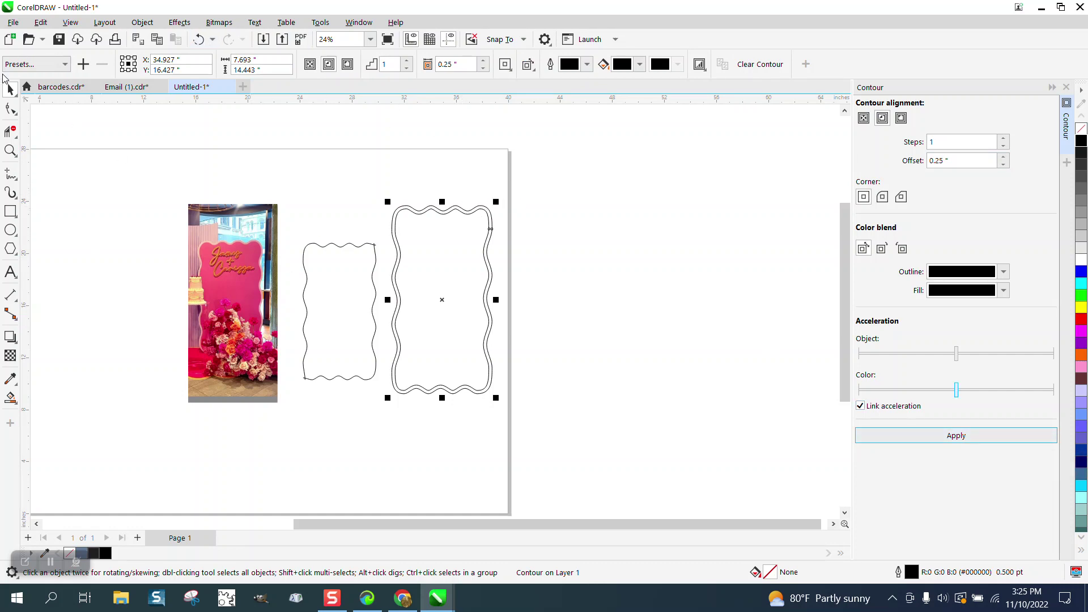
Step: Break the contour apart and move the inner wavy shape off to the right
{"action": "left_click", "coordinate": [142, 22]}
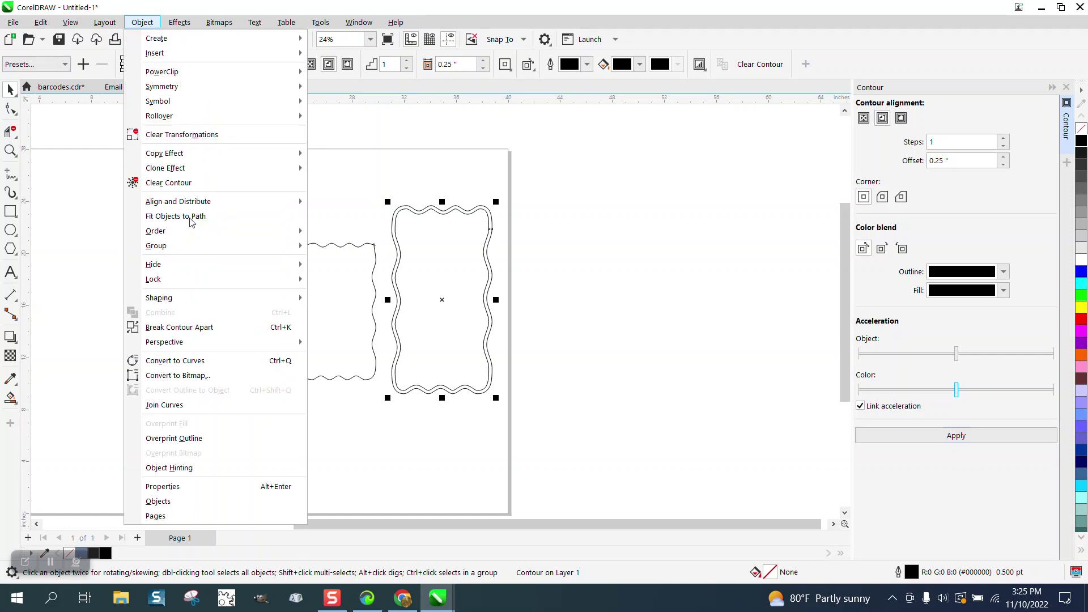
{"action": "left_click", "coordinate": [193, 326]}
{"action": "left_click", "coordinate": [426, 254]}
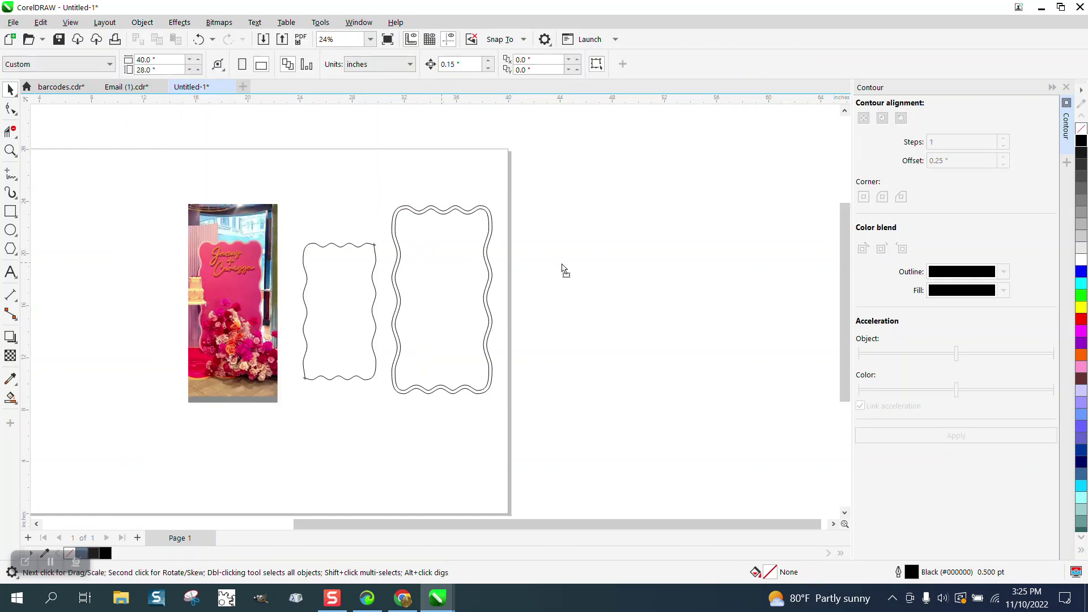
{"action": "left_click_drag", "start_coordinate": [440, 270], "coordinate": [640, 270]}
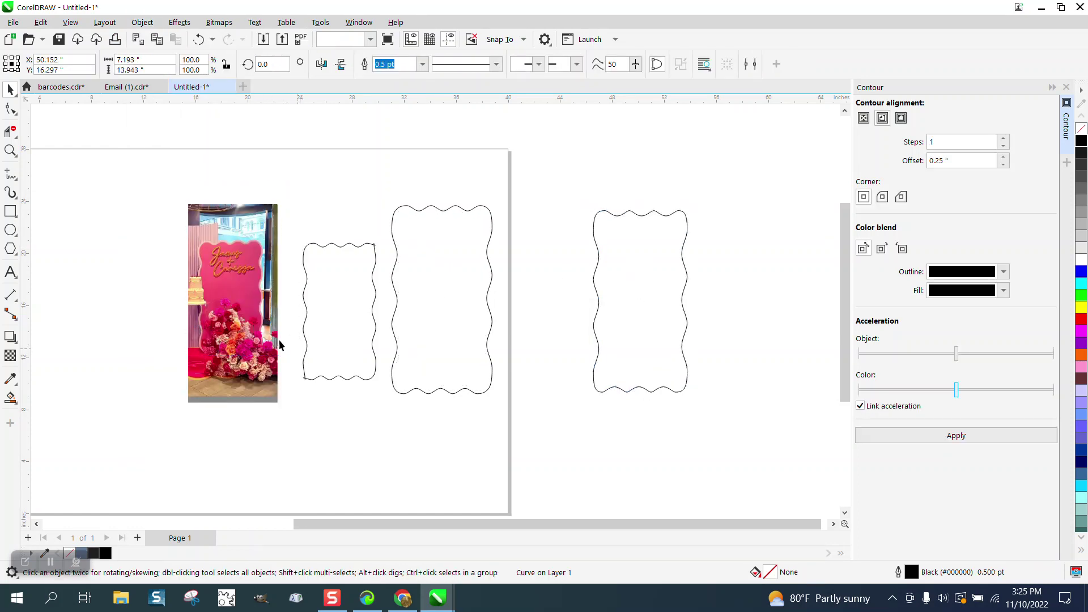
Step: Delete the small first wavy outline and centre the large wavy shape on the page
{"action": "left_click_drag", "start_coordinate": [279, 343], "coordinate": [139, 325]}
{"action": "mouse_move", "coordinate": [296, 222]}
{"action": "left_mouse_down"}
{"action": "mouse_move", "coordinate": [359, 388]}
{"action": "mouse_move", "coordinate": [378, 407]}
{"action": "left_mouse_up"}
{"action": "key", "text": "Delete"}
{"action": "left_click", "coordinate": [436, 317]}
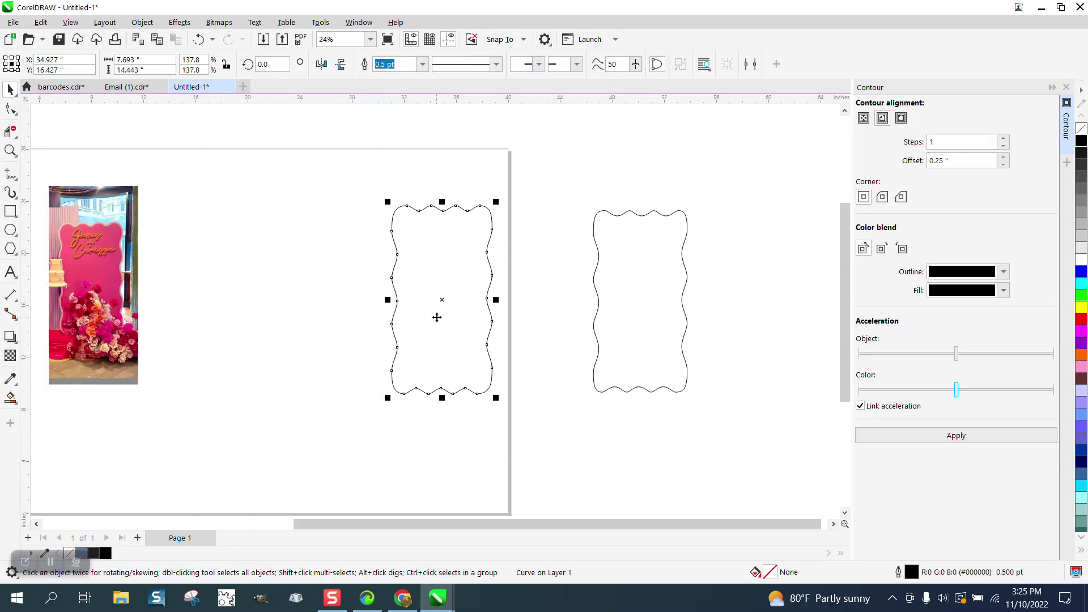
{"action": "key", "text": "p"}
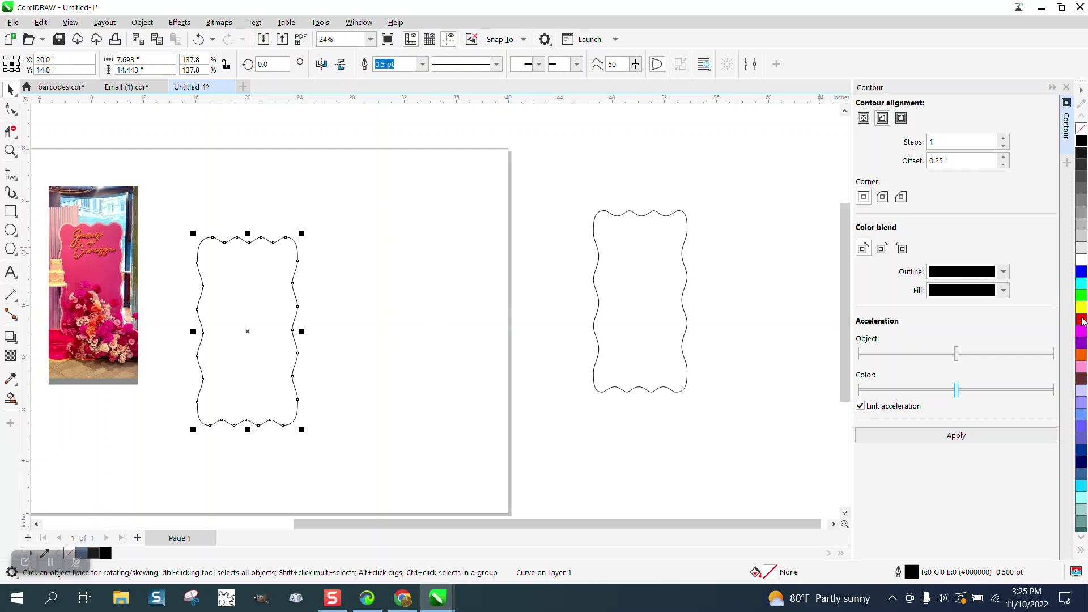
Step: Place the reference photo, enlarged to 190.7%, right beside the wavy shape
{"action": "left_click", "coordinate": [1080, 538]}
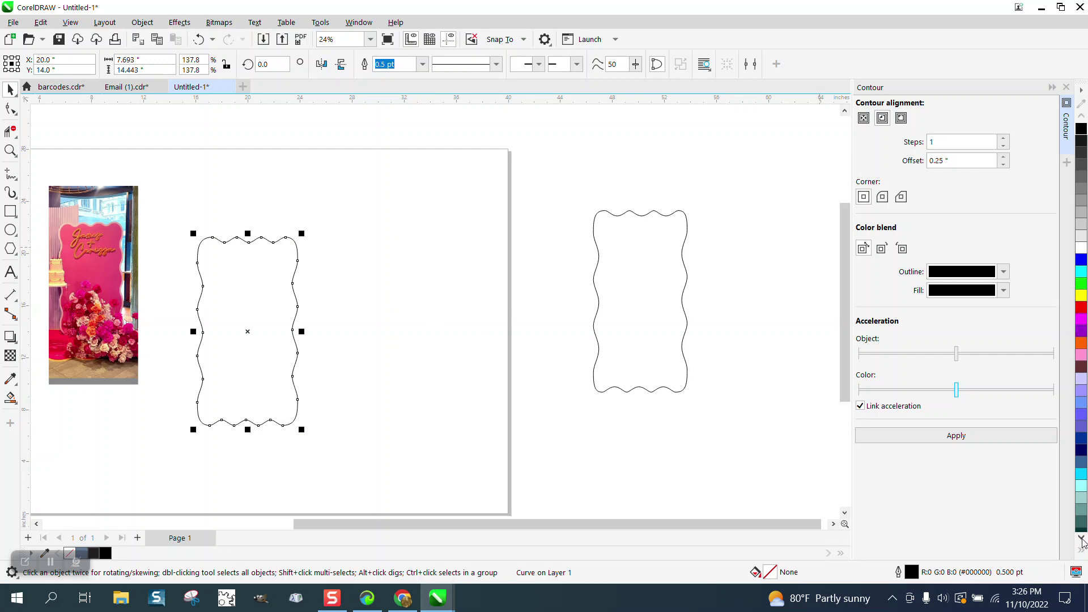
{"action": "left_click", "coordinate": [1080, 539]}
{"action": "left_click", "coordinate": [1080, 538]}
{"action": "left_click", "coordinate": [1080, 538]}
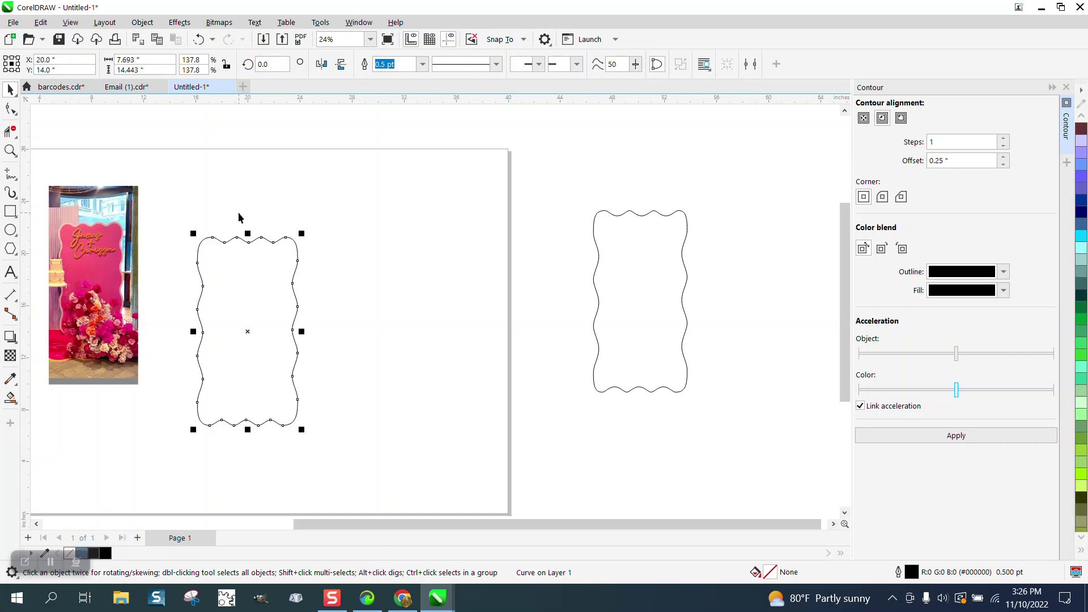
{"action": "left_click_drag", "start_coordinate": [76, 229], "coordinate": [114, 294]}
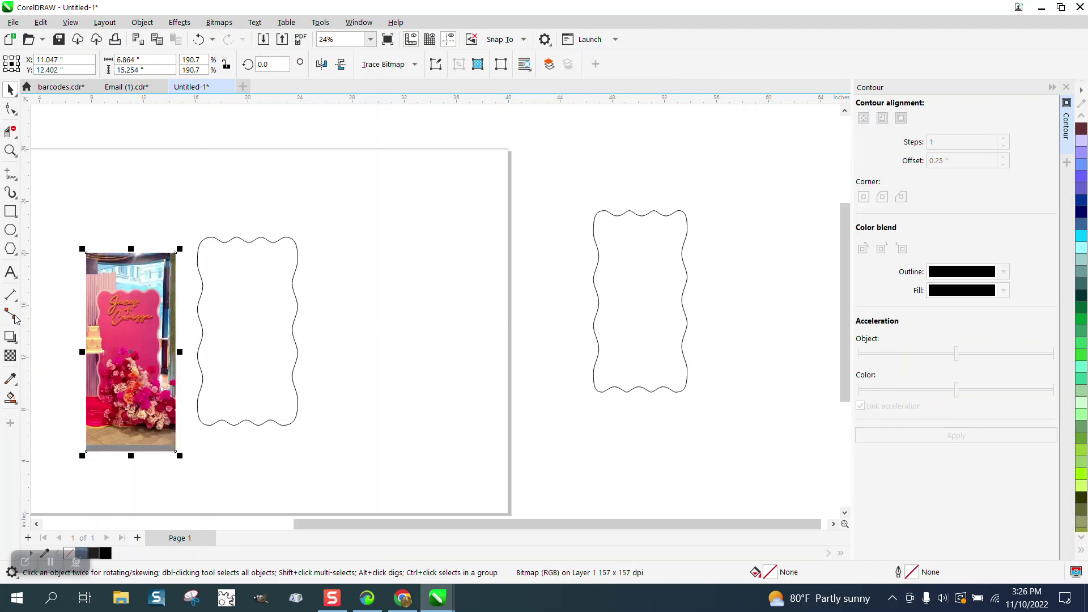
Step: Fill the left wavy shape with light pink #FFC8B4 sampled from the photo
{"action": "right_click", "coordinate": [14, 400]}
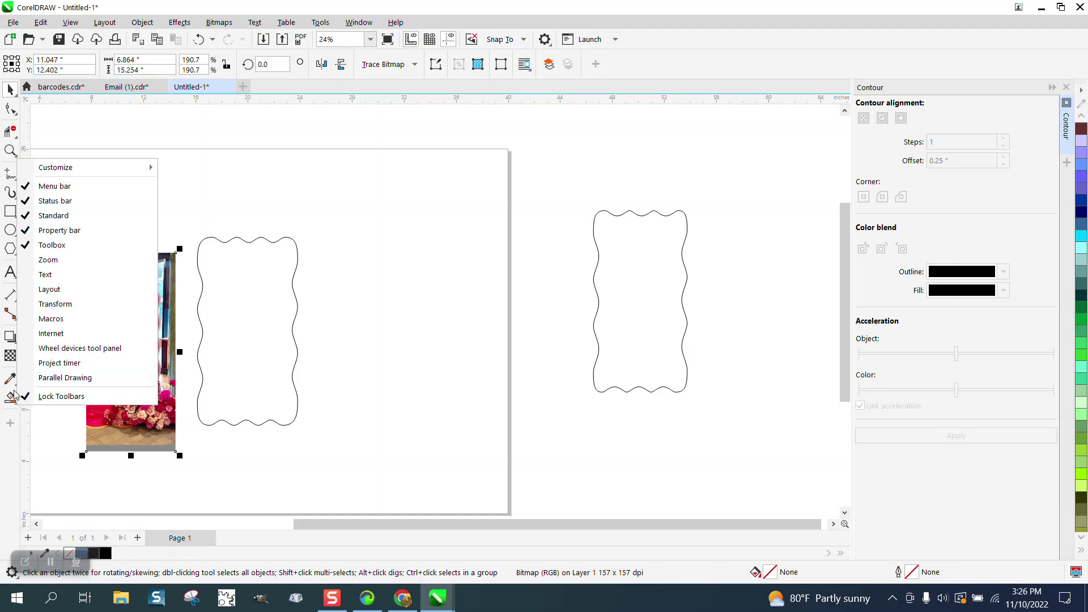
{"action": "left_click", "coordinate": [11, 398]}
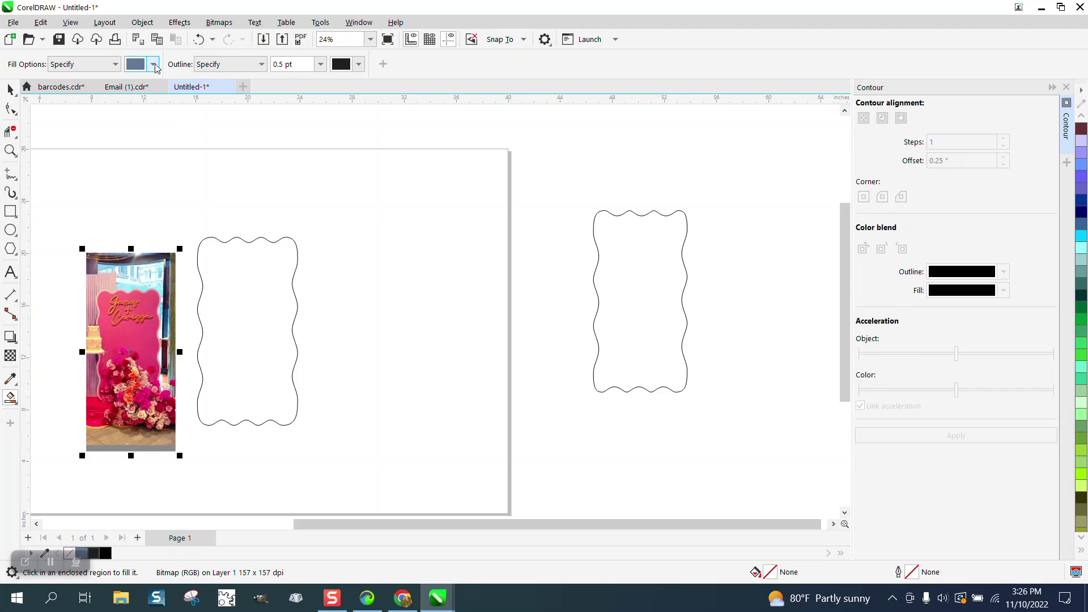
{"action": "left_click", "coordinate": [153, 64]}
{"action": "left_click", "coordinate": [261, 264]}
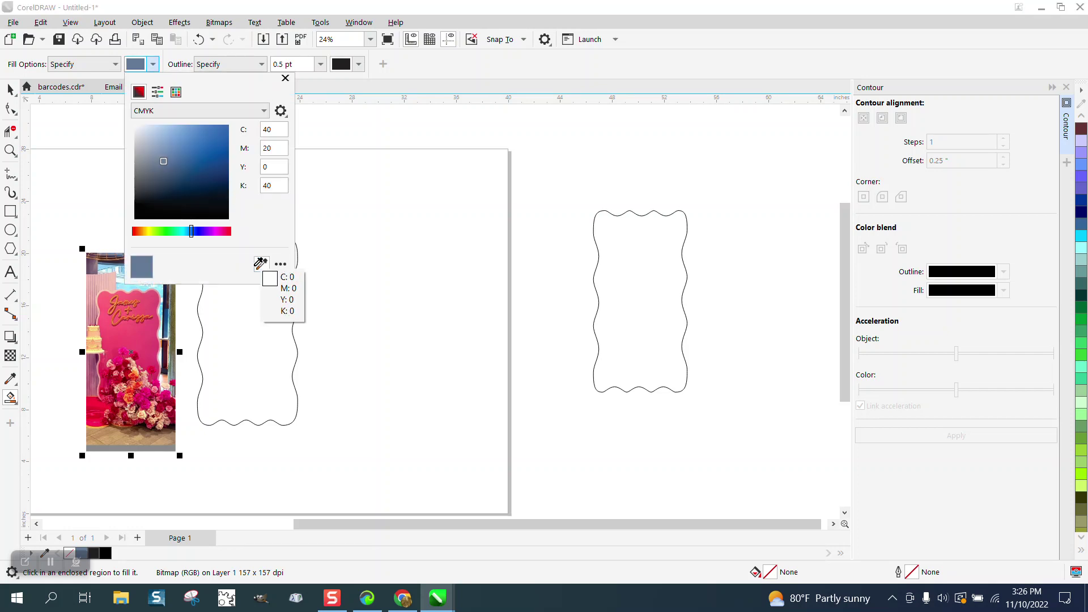
{"action": "left_click", "coordinate": [102, 294]}
{"action": "left_click", "coordinate": [257, 329]}
{"action": "left_click", "coordinate": [256, 326]}
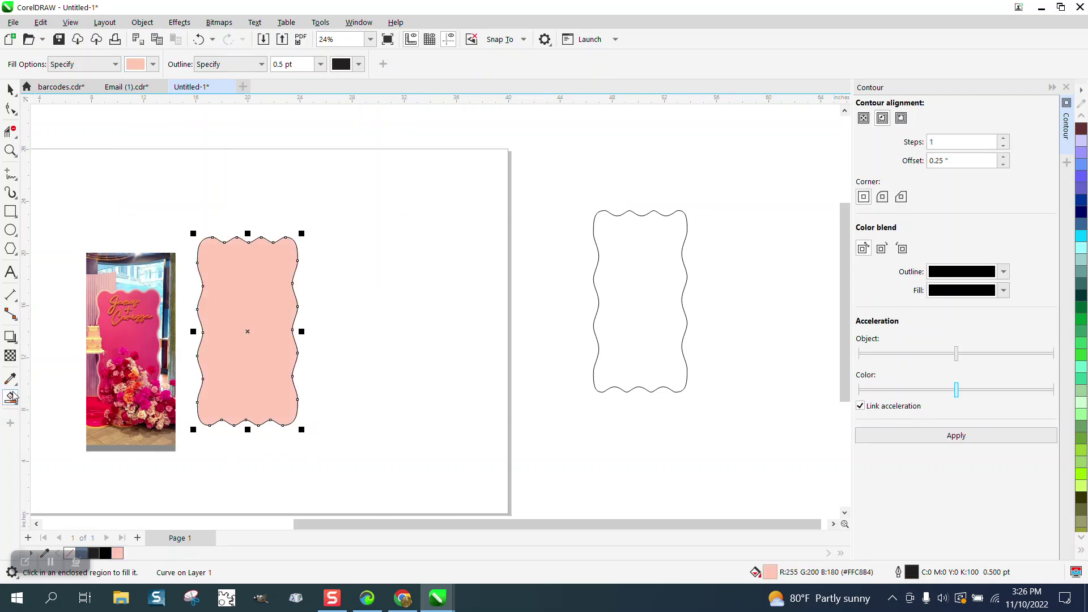
Step: Fill the right wavy shape with hot pink #F34E71 sampled from the photo's sign
{"action": "left_click", "coordinate": [153, 64]}
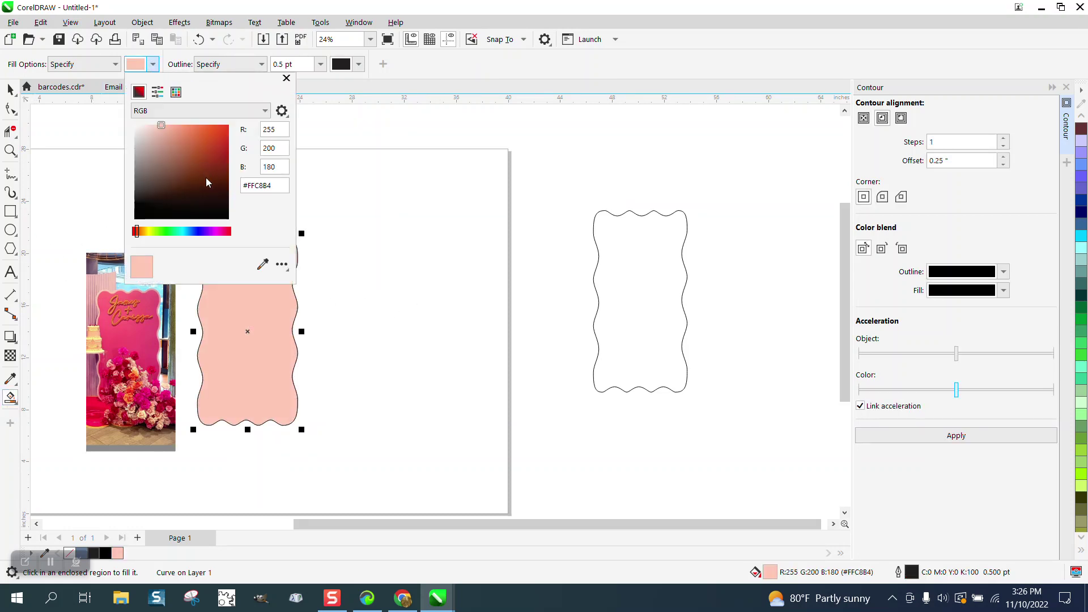
{"action": "left_click", "coordinate": [262, 265]}
{"action": "left_click", "coordinate": [142, 327]}
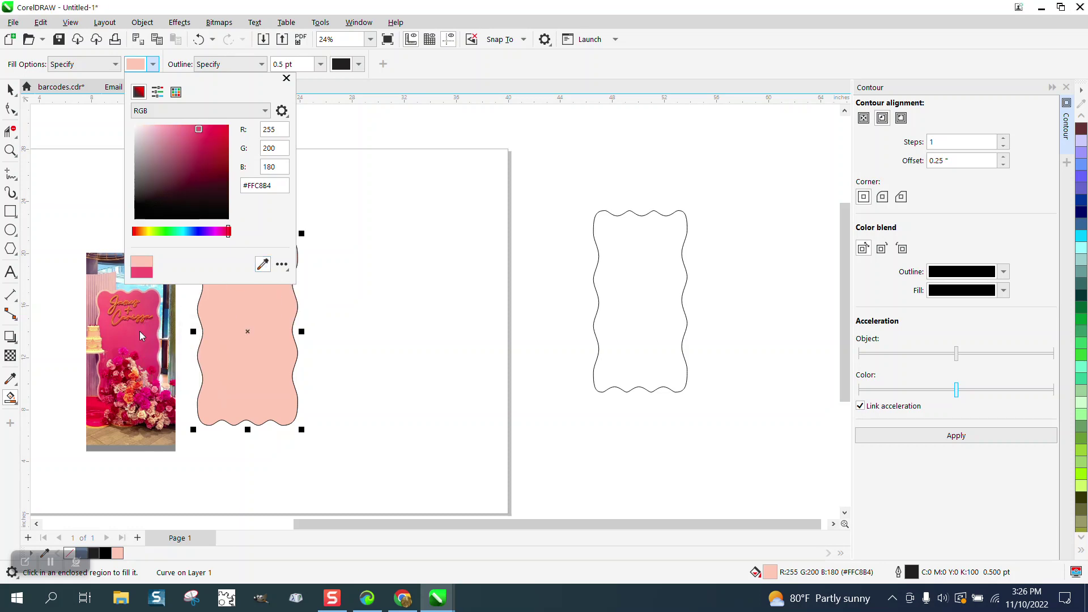
{"action": "left_click", "coordinate": [649, 324]}
{"action": "left_click", "coordinate": [651, 316]}
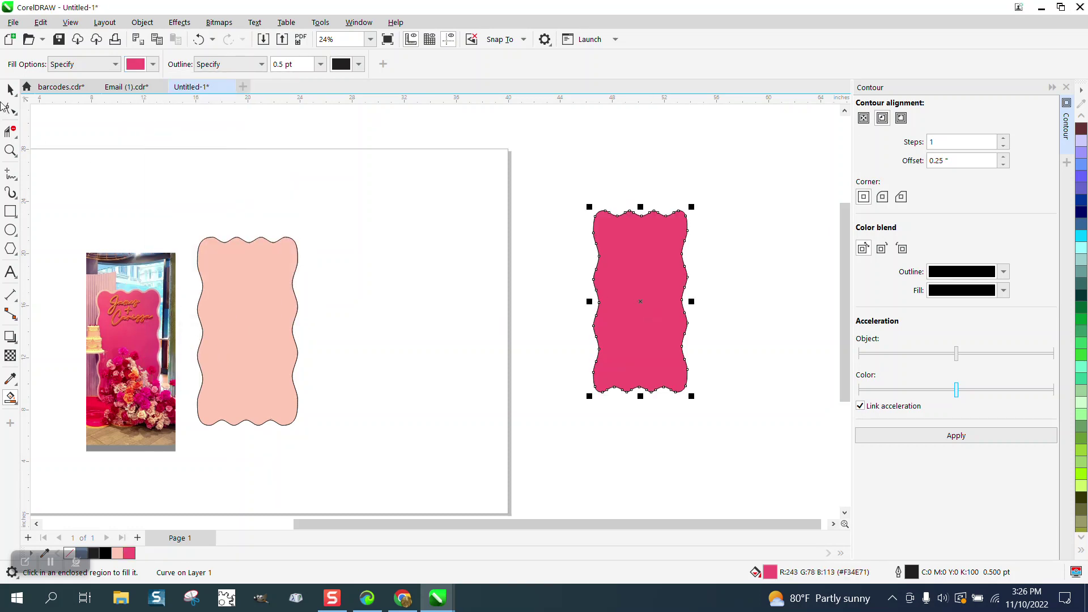
{"action": "left_click", "coordinate": [10, 89]}
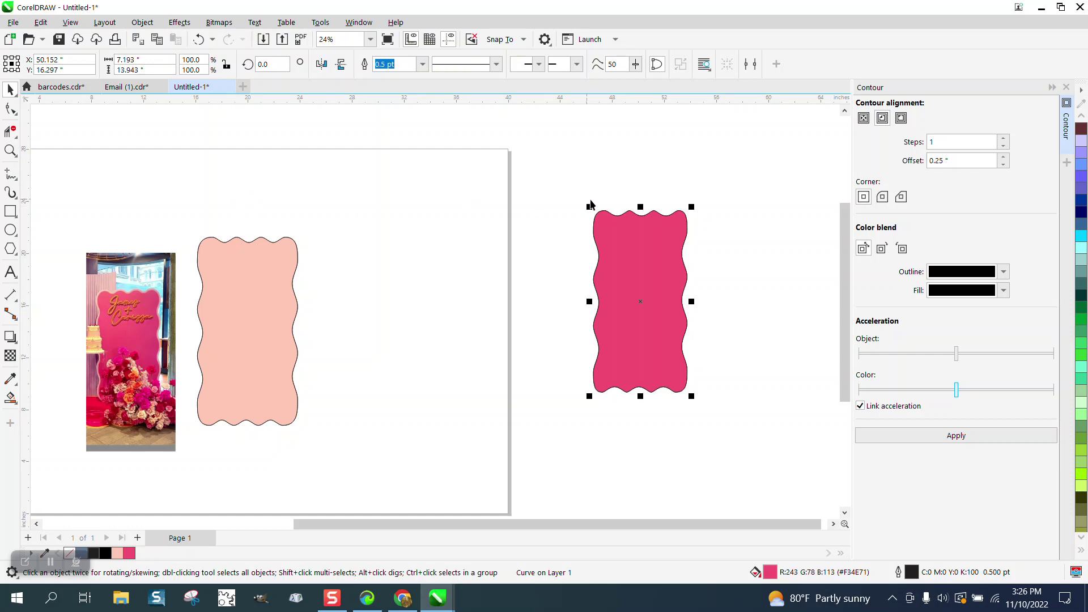
Step: Remove the outline from the hot pink wavy shape
{"action": "left_click_drag", "start_coordinate": [168, 174], "coordinate": [702, 456]}
{"action": "right_click", "coordinate": [603, 259]}
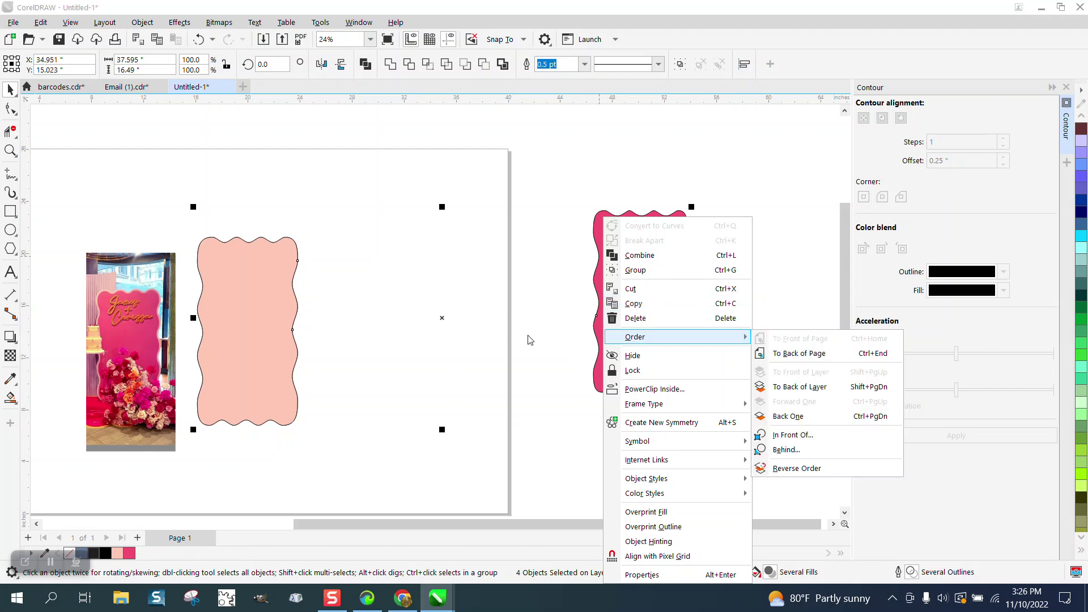
{"action": "left_click", "coordinate": [550, 310]}
{"action": "right_click", "coordinate": [633, 280]}
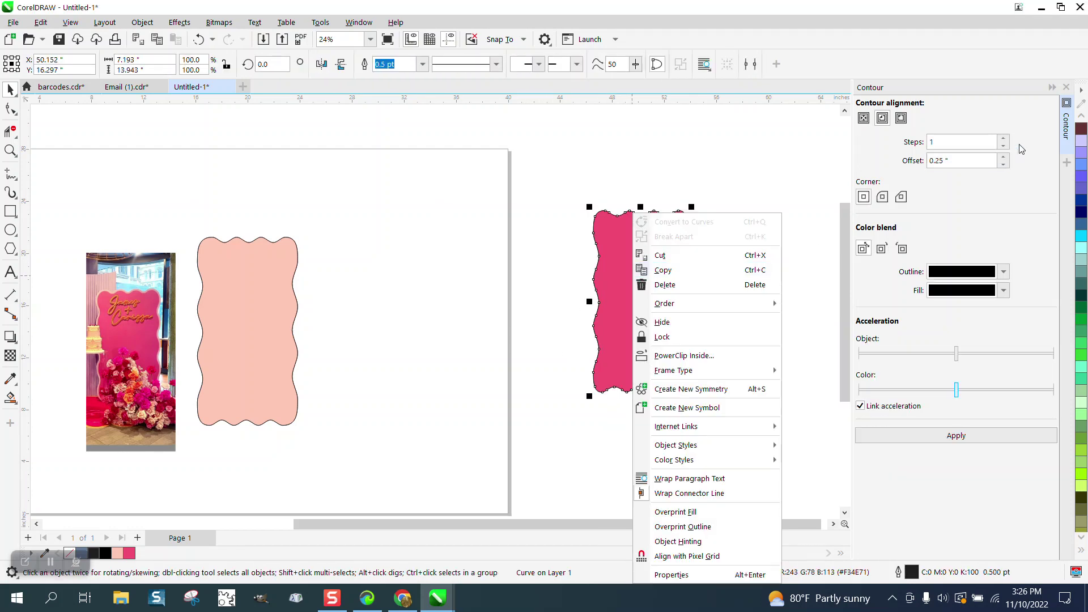
{"action": "key", "text": "Escape"}
{"action": "left_click", "coordinate": [631, 284]}
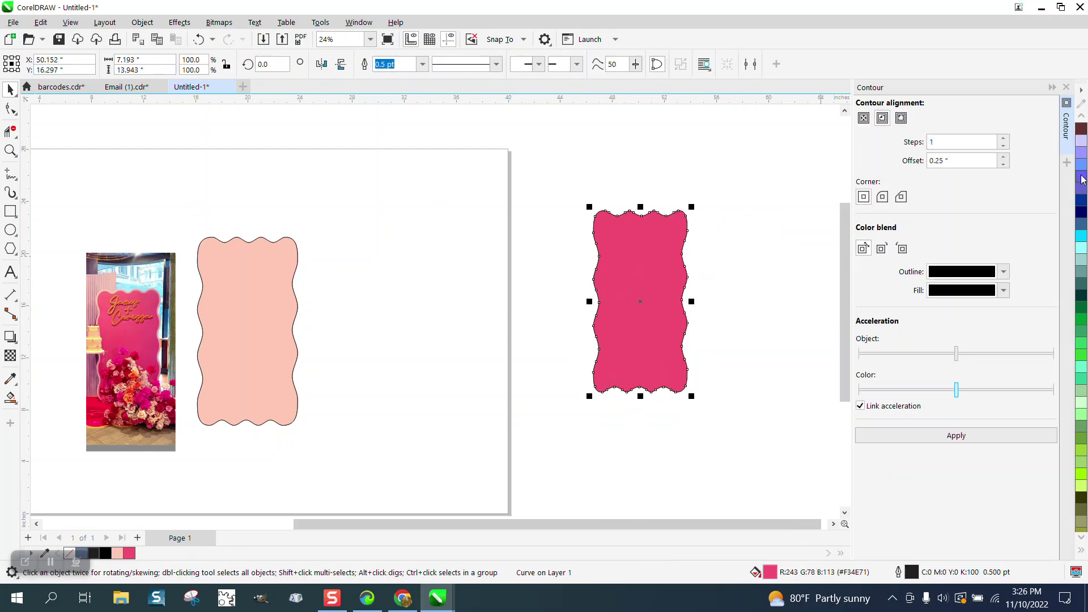
{"action": "scroll", "coordinate": [1083, 127], "scroll_direction": "up", "scroll_amount": 10}
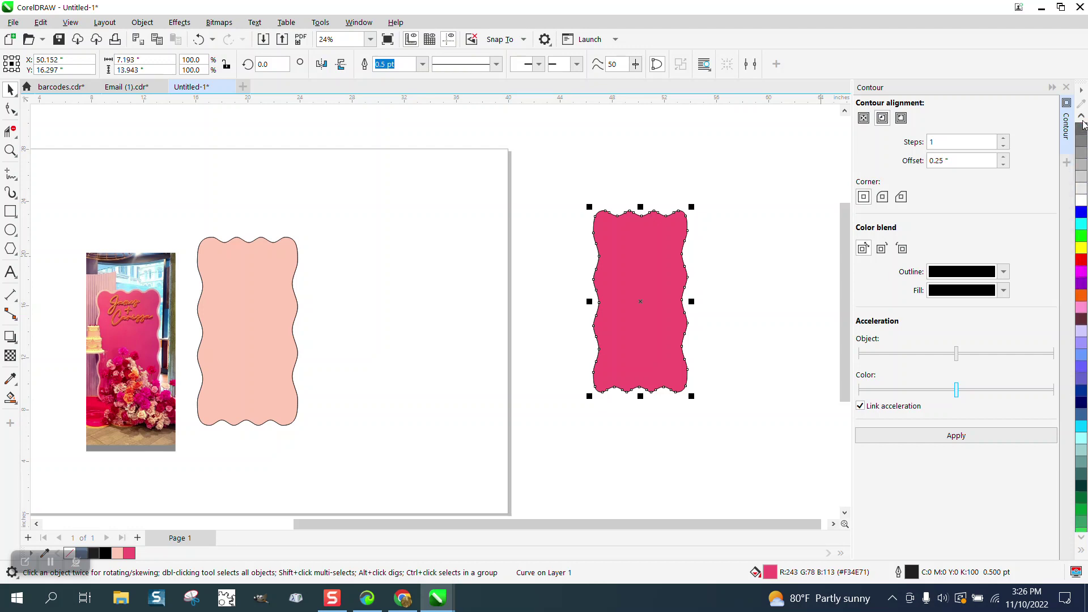
{"action": "right_click", "coordinate": [1082, 128]}
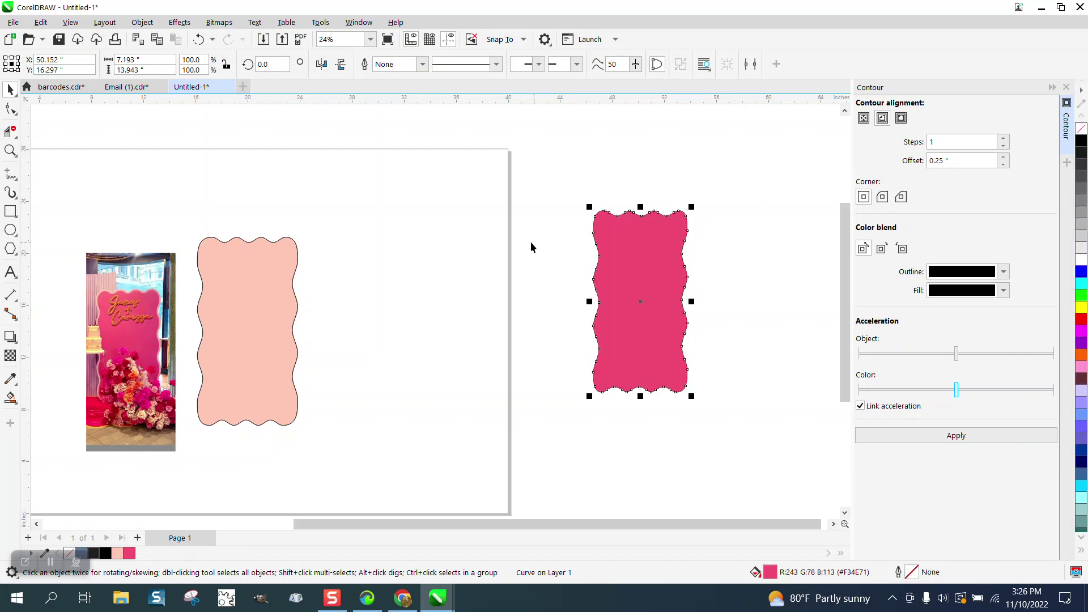
Step: Remove the light pink shape's outline and centre the hot pink shape over it
{"action": "left_click", "coordinate": [289, 269]}
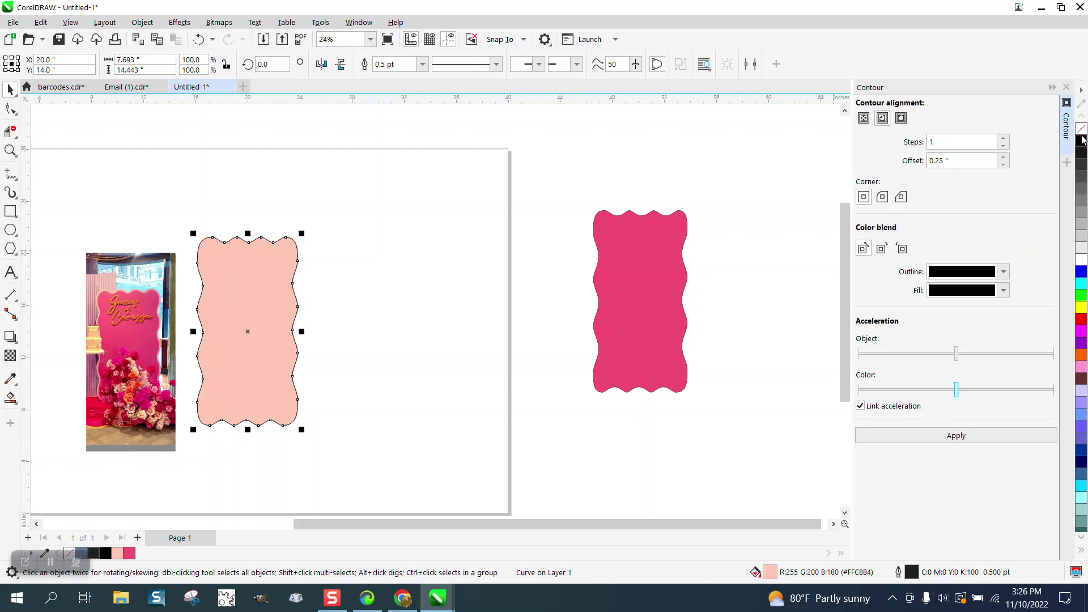
{"action": "right_click", "coordinate": [1081, 130]}
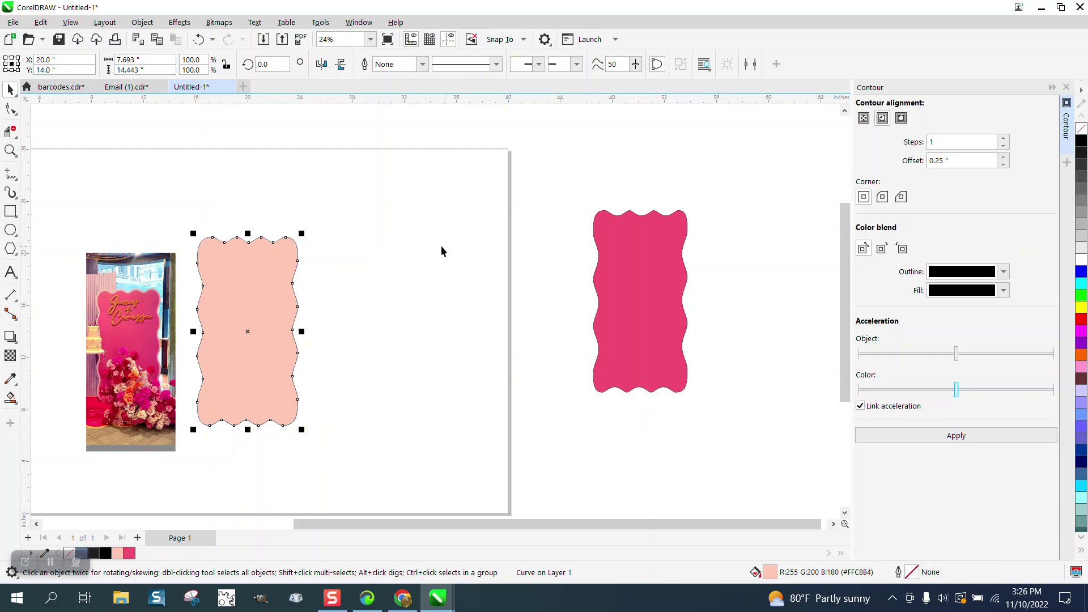
{"action": "left_click", "coordinate": [638, 262]}
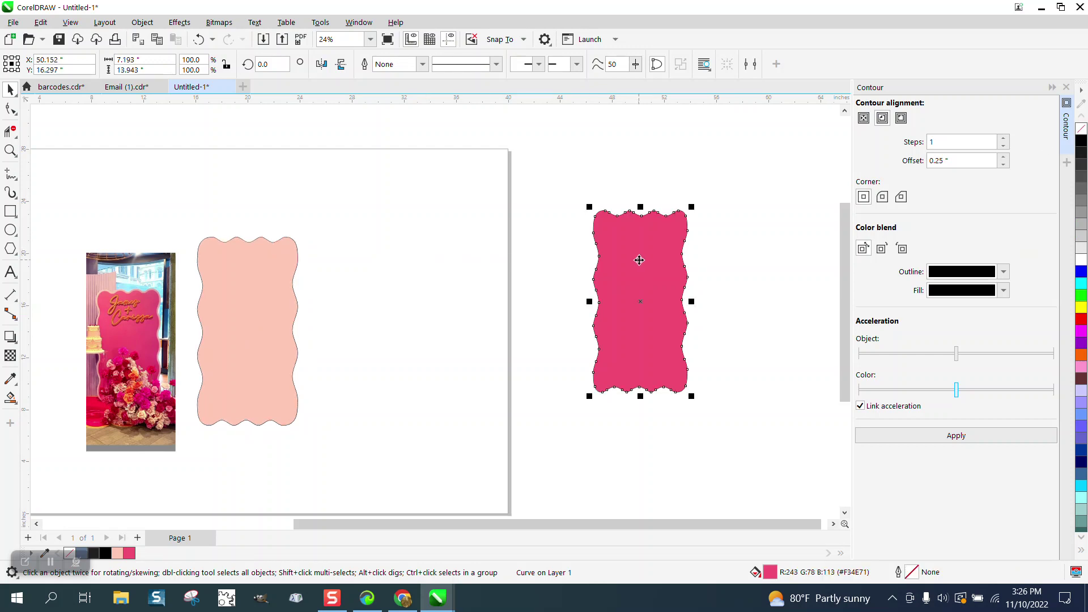
{"action": "key", "text": "ctrl+z"}
Step: Zoom in to compare the pink sign's top with the photo, then return to full-page view
{"action": "left_click", "coordinate": [10, 150]}
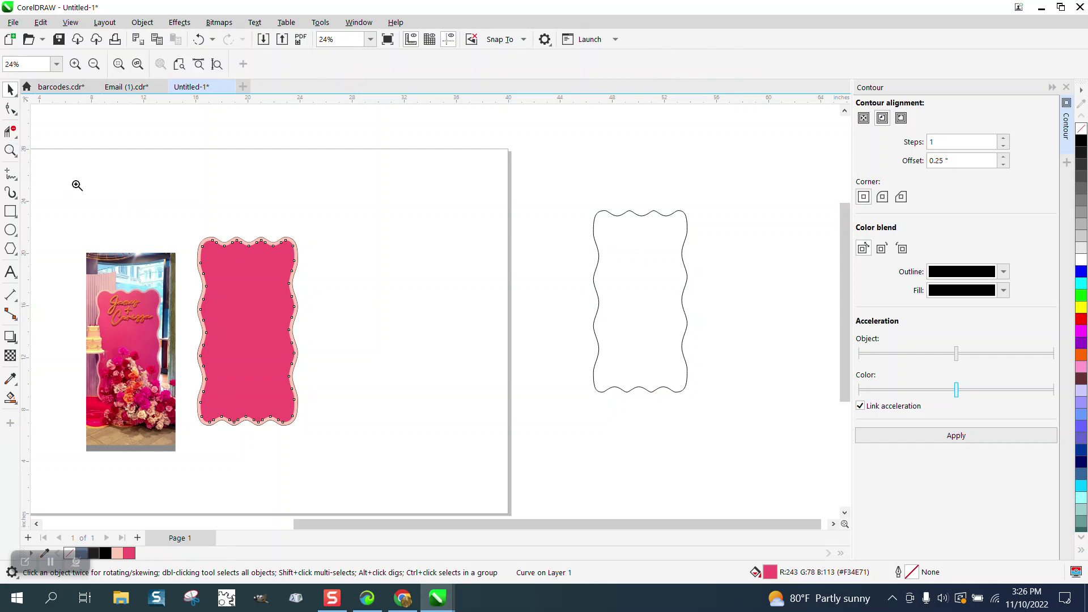
{"action": "left_click_drag", "start_coordinate": [185, 226], "coordinate": [311, 275]}
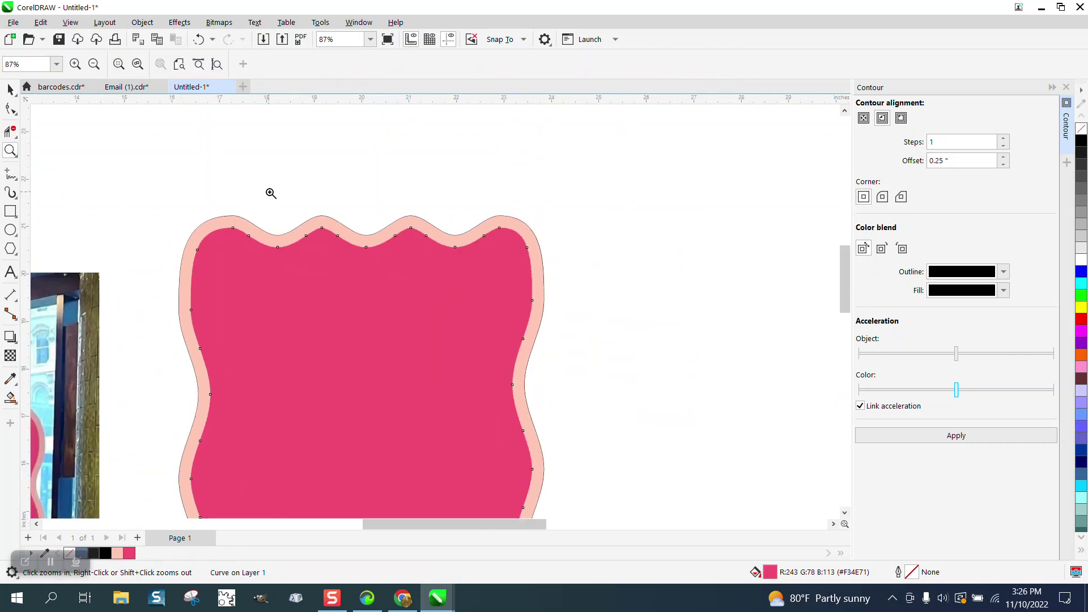
{"action": "right_click", "coordinate": [317, 195]}
{"action": "right_click", "coordinate": [386, 201]}
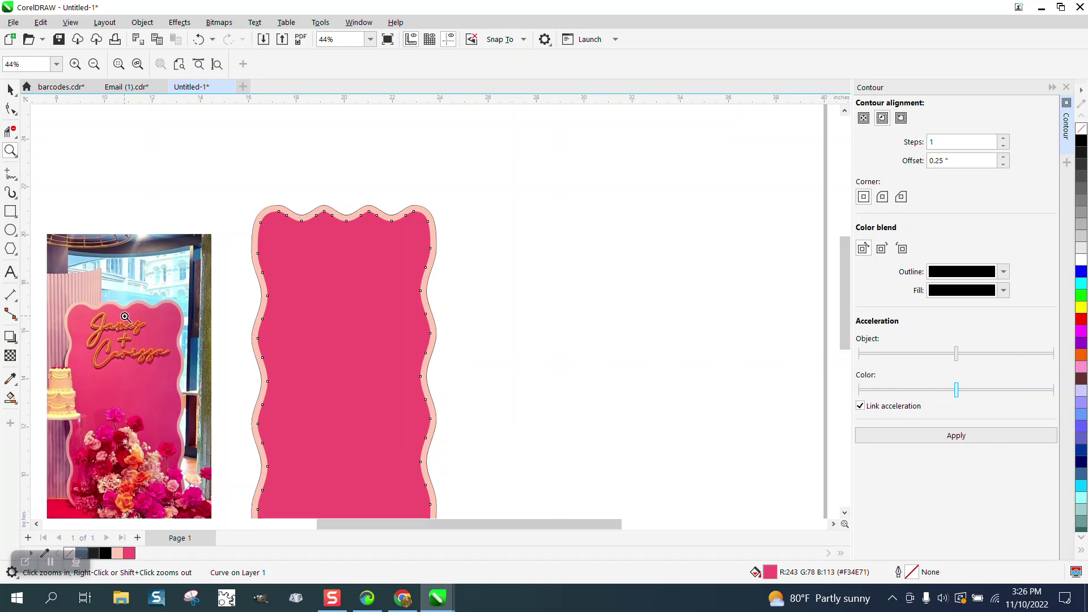
{"action": "left_click_drag", "start_coordinate": [102, 301], "coordinate": [231, 328]}
{"action": "right_click", "coordinate": [316, 260]}
{"action": "right_click", "coordinate": [314, 262]}
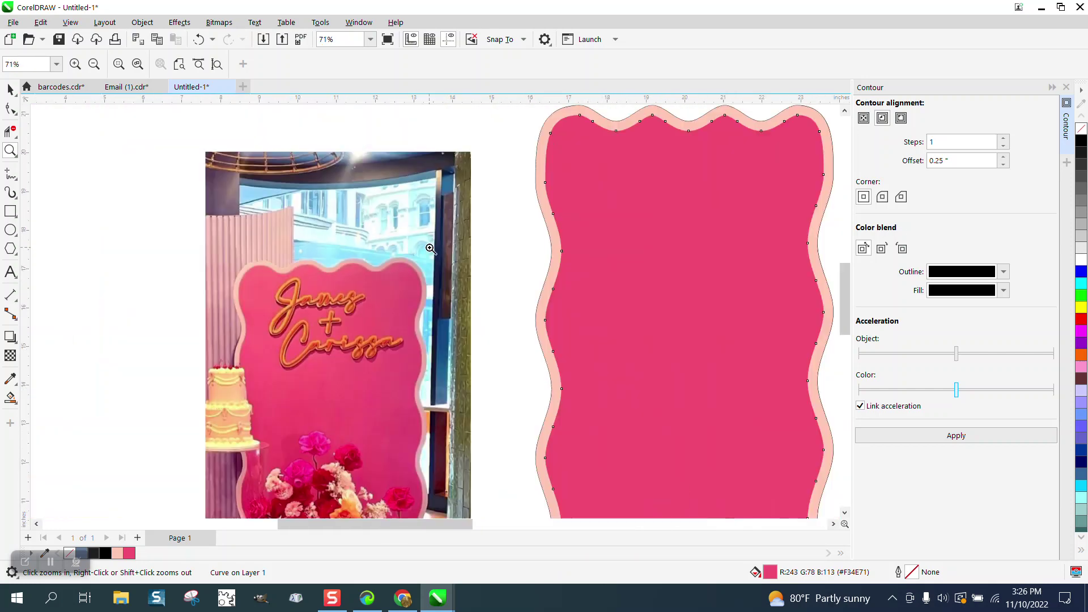
{"action": "right_click", "coordinate": [431, 243]}
{"action": "right_click", "coordinate": [430, 243]}
{"action": "right_click", "coordinate": [431, 243]}
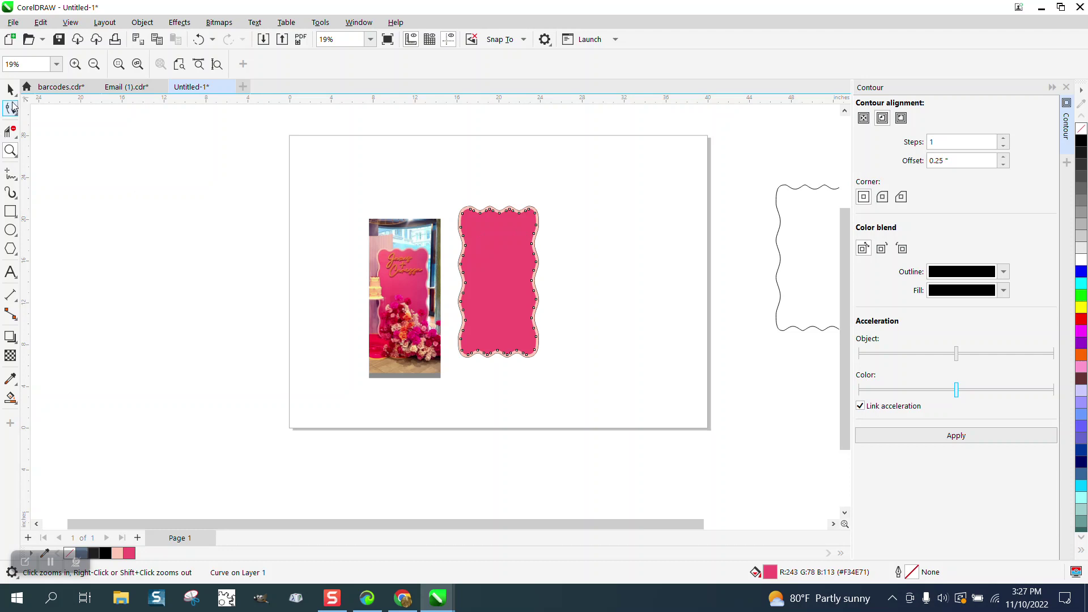
Step: Scale both layered pink shapes down to 68.6% (about 5.279" × 9.912")
{"action": "left_click", "coordinate": [10, 89]}
{"action": "left_click_drag", "start_coordinate": [451, 185], "coordinate": [597, 402]}
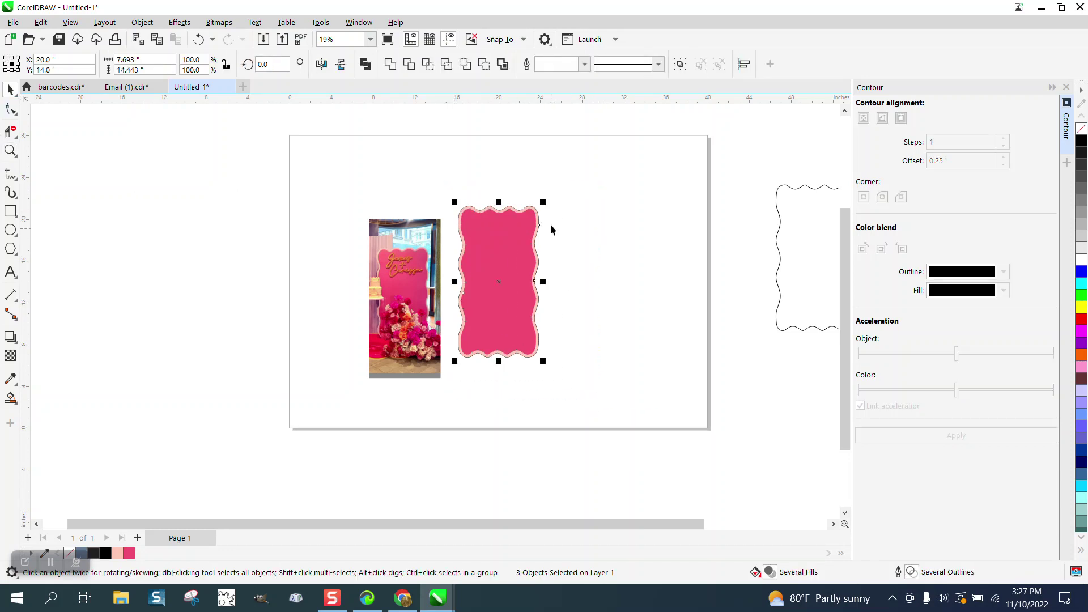
{"action": "left_click_drag", "start_coordinate": [544, 203], "coordinate": [515, 248]}
{"action": "left_click", "coordinate": [558, 268]}
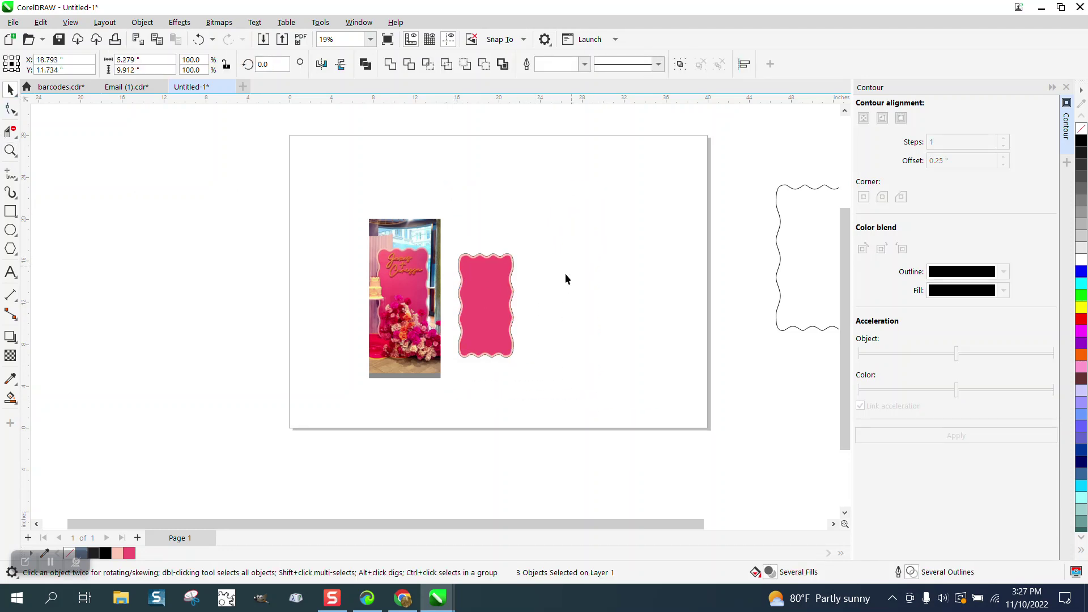
Step: Move both pink shapes together against the reference photo's right edge
{"action": "left_click_drag", "start_coordinate": [488, 306], "coordinate": [474, 291]}
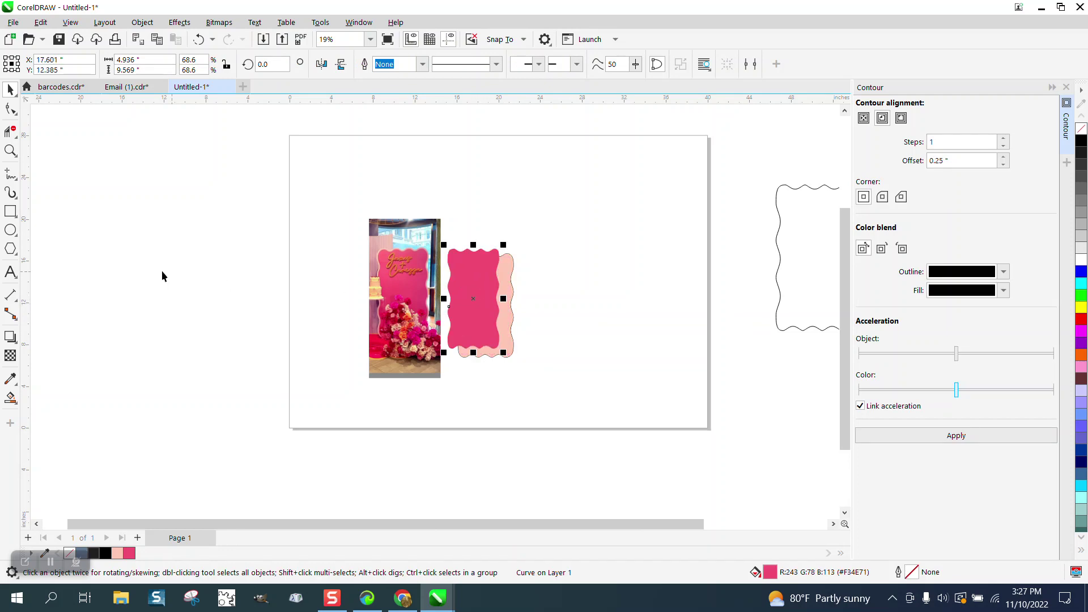
{"action": "left_click", "coordinate": [198, 39]}
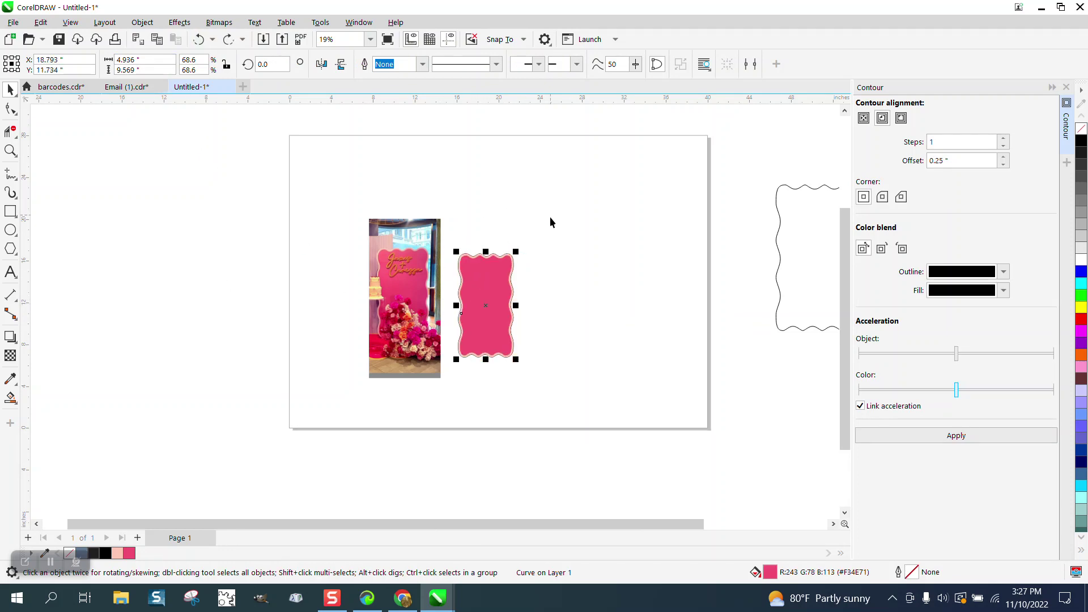
{"action": "mouse_move", "coordinate": [549, 221]}
{"action": "left_mouse_down"}
{"action": "mouse_move", "coordinate": [460, 396]}
{"action": "mouse_move", "coordinate": [473, 380]}
{"action": "left_mouse_up"}
{"action": "left_click_drag", "start_coordinate": [479, 330], "coordinate": [459, 317]}
{"action": "left_click", "coordinate": [10, 150]}
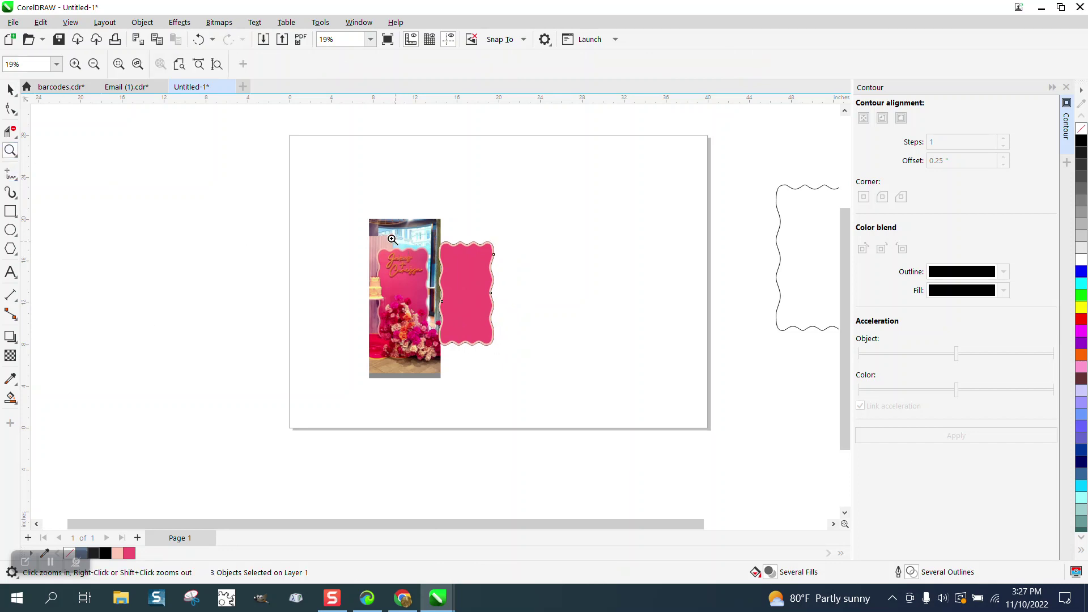
{"action": "left_click_drag", "start_coordinate": [390, 238], "coordinate": [570, 356]}
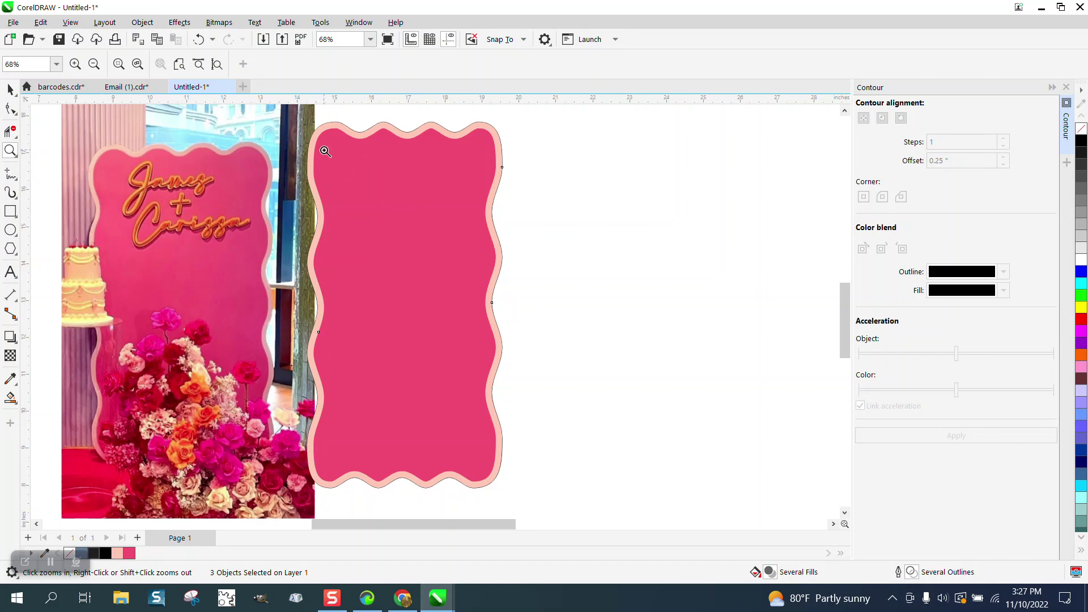
{"action": "right_click", "coordinate": [455, 226]}
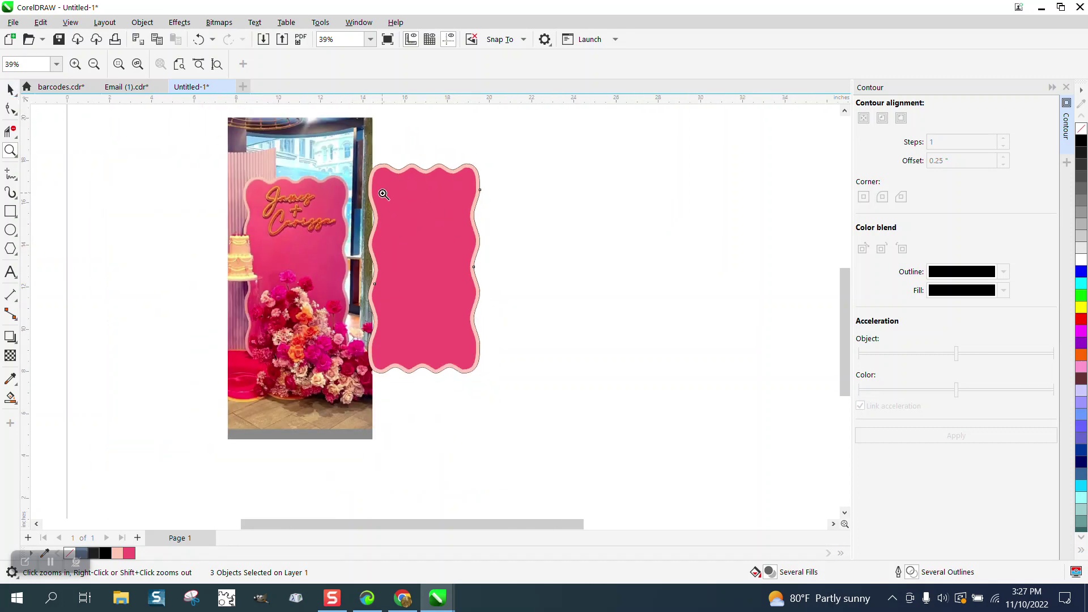
{"action": "left_click_drag", "start_coordinate": [225, 148], "coordinate": [613, 377]}
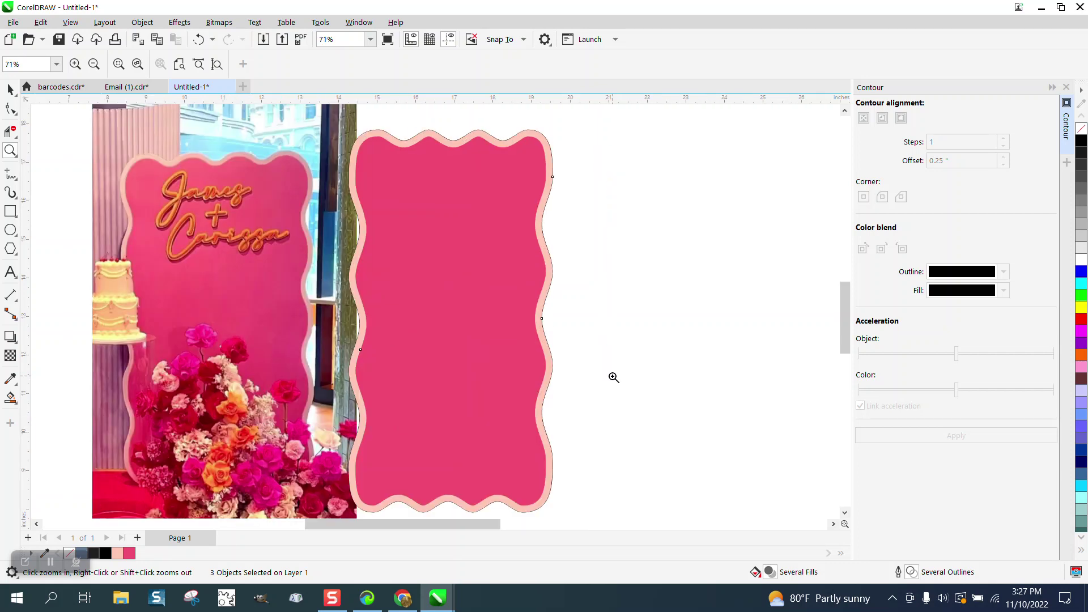